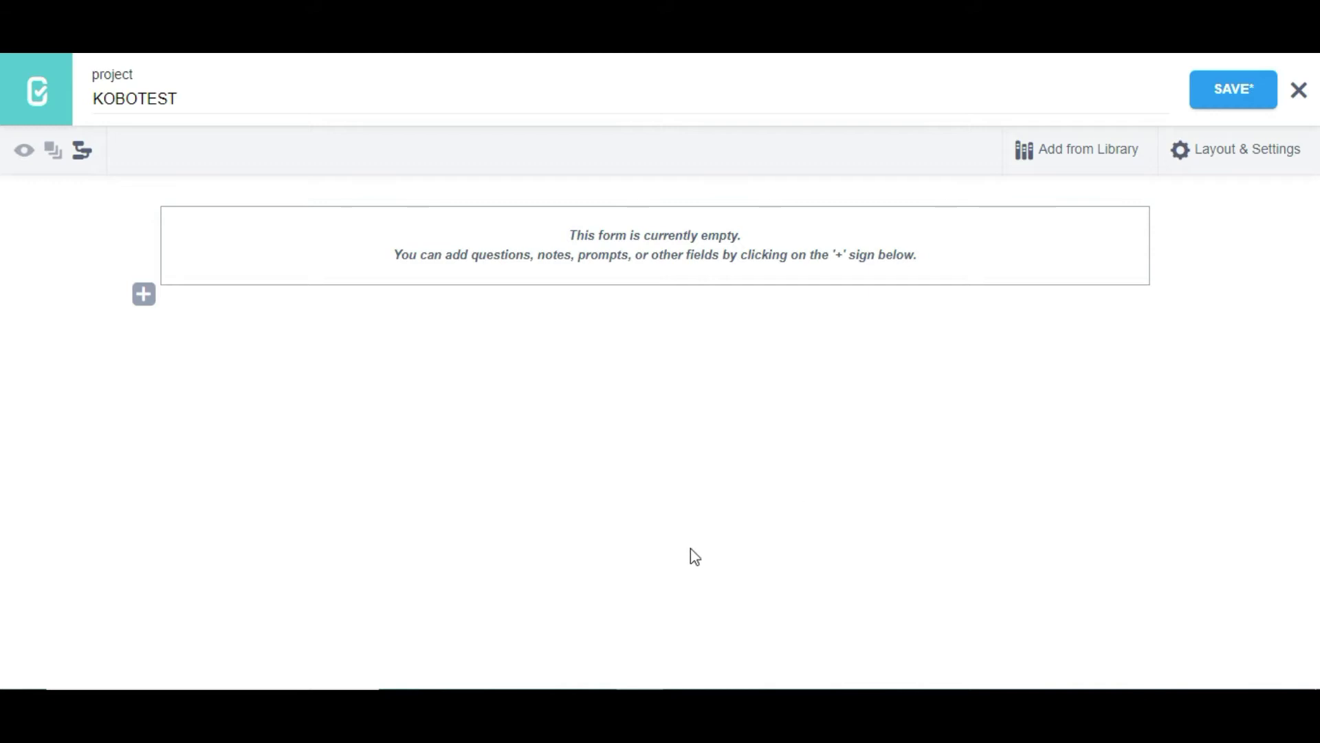
Add a Line question labelled 'Record a line' to KOBOTEST and open the form preview.
click(138, 298)
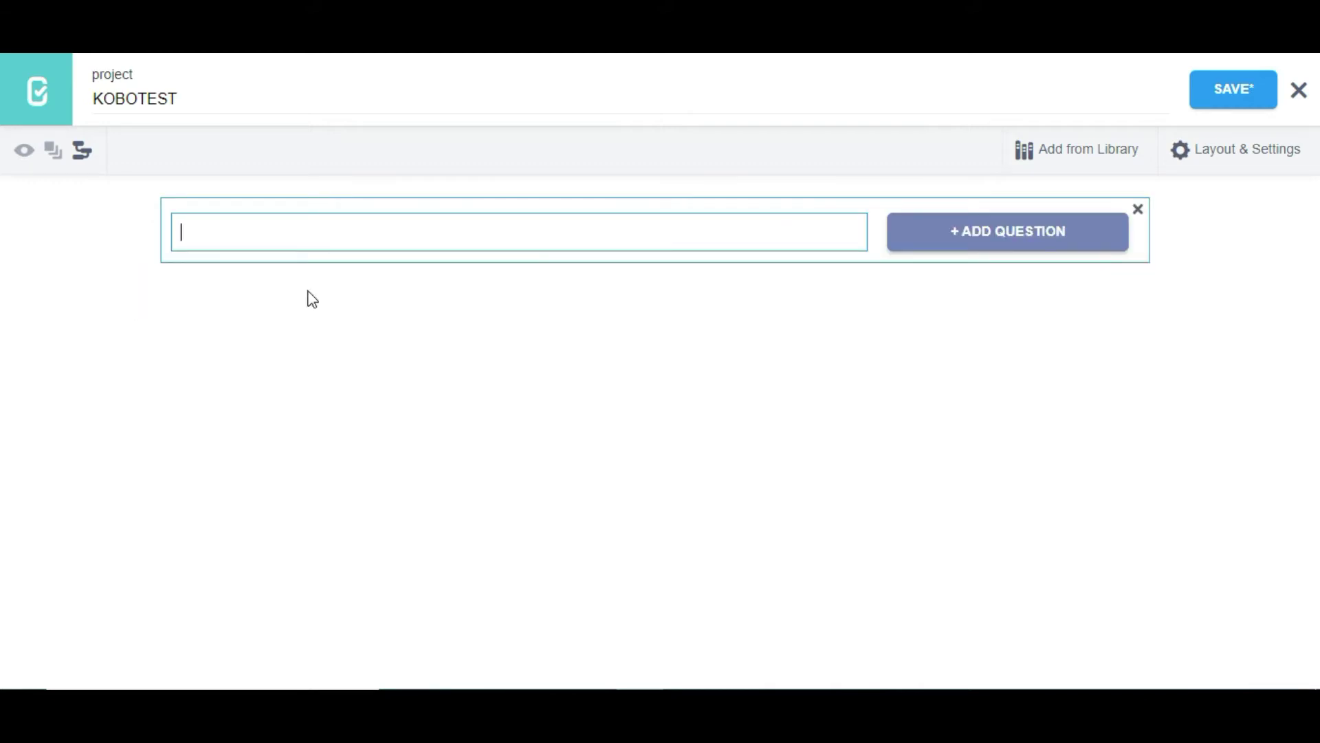
click(1013, 232)
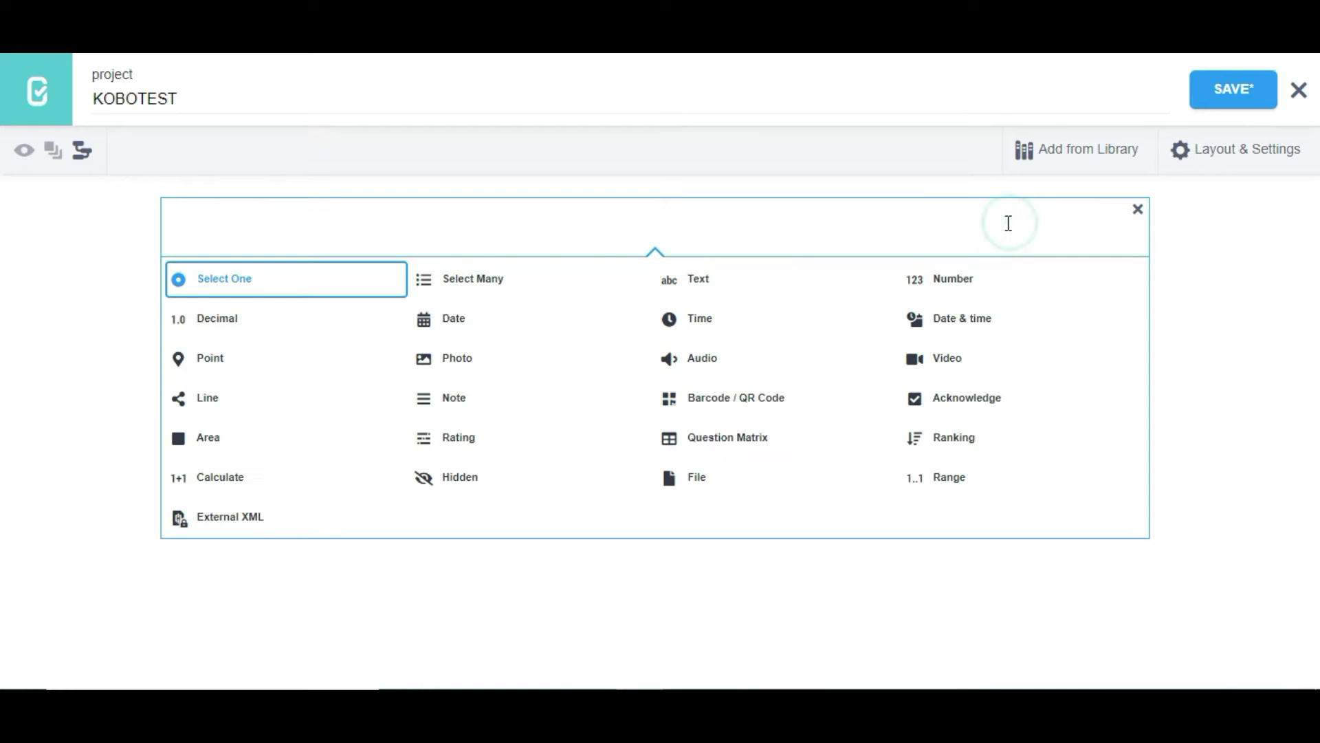
click(210, 400)
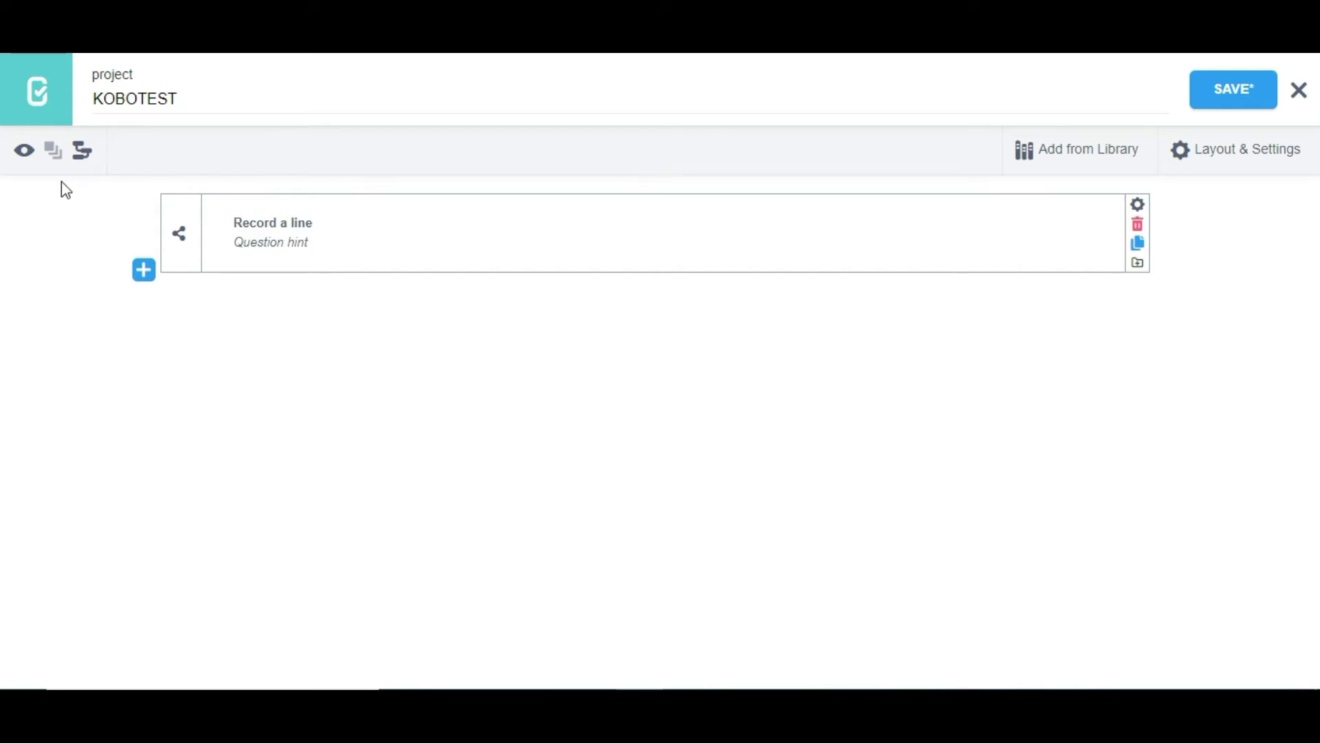
click(24, 152)
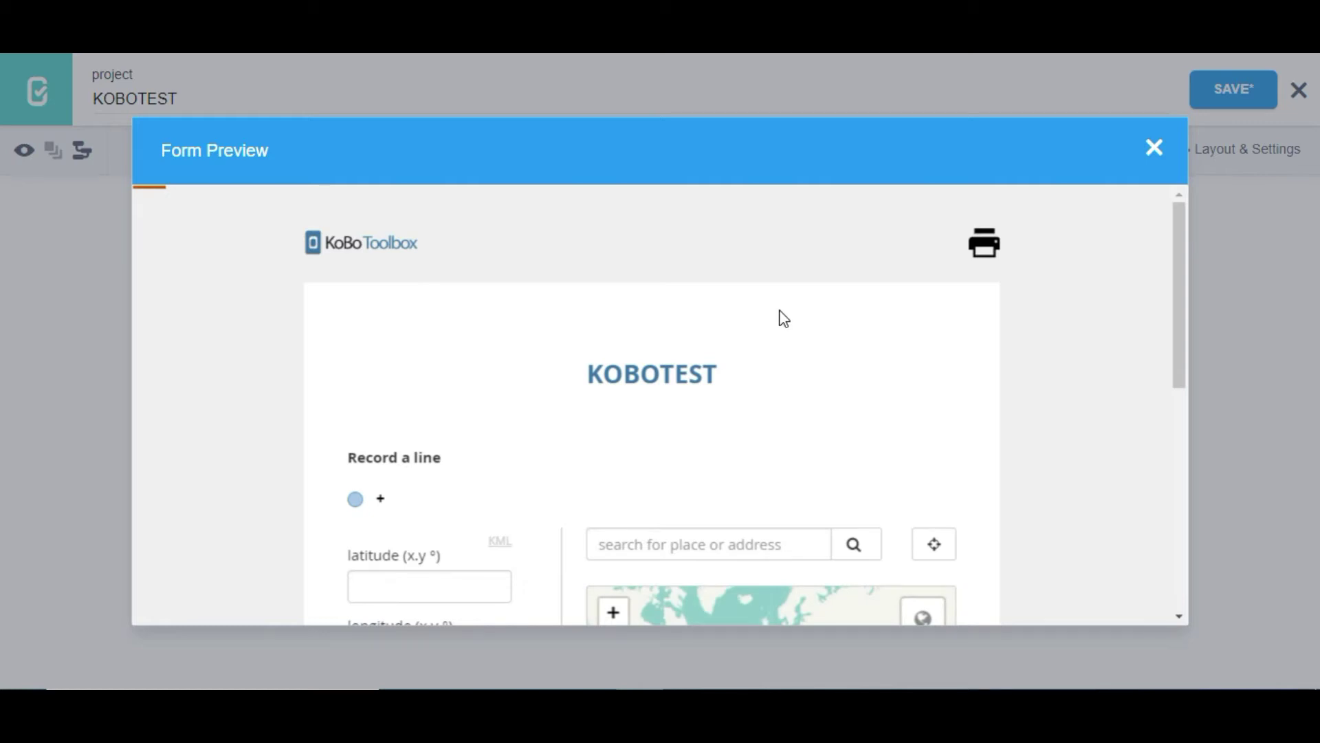
Pan the preview map to West Africa and place the first point at latitude 6.212917, longitude 2.546607.
scroll(1002, 324, down, 3)
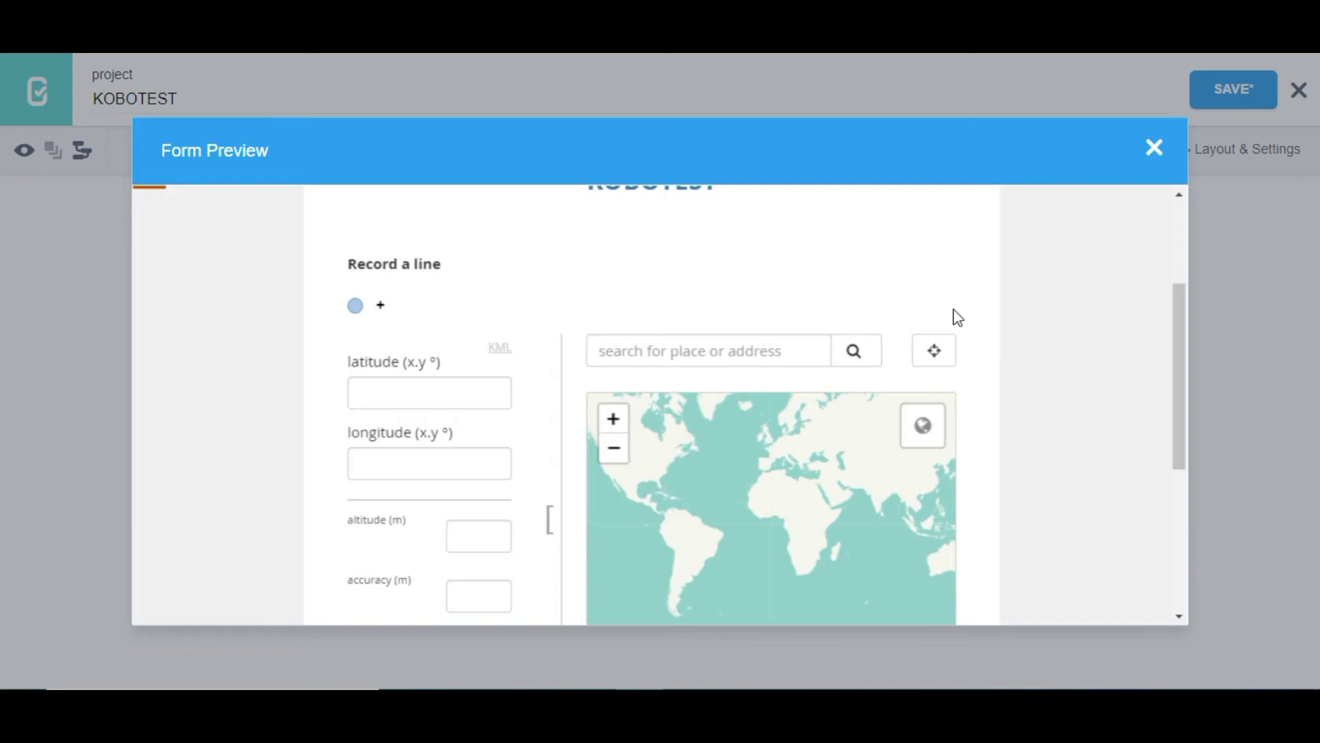
scroll(1055, 323, down, 5)
scroll(690, 315, up, 2)
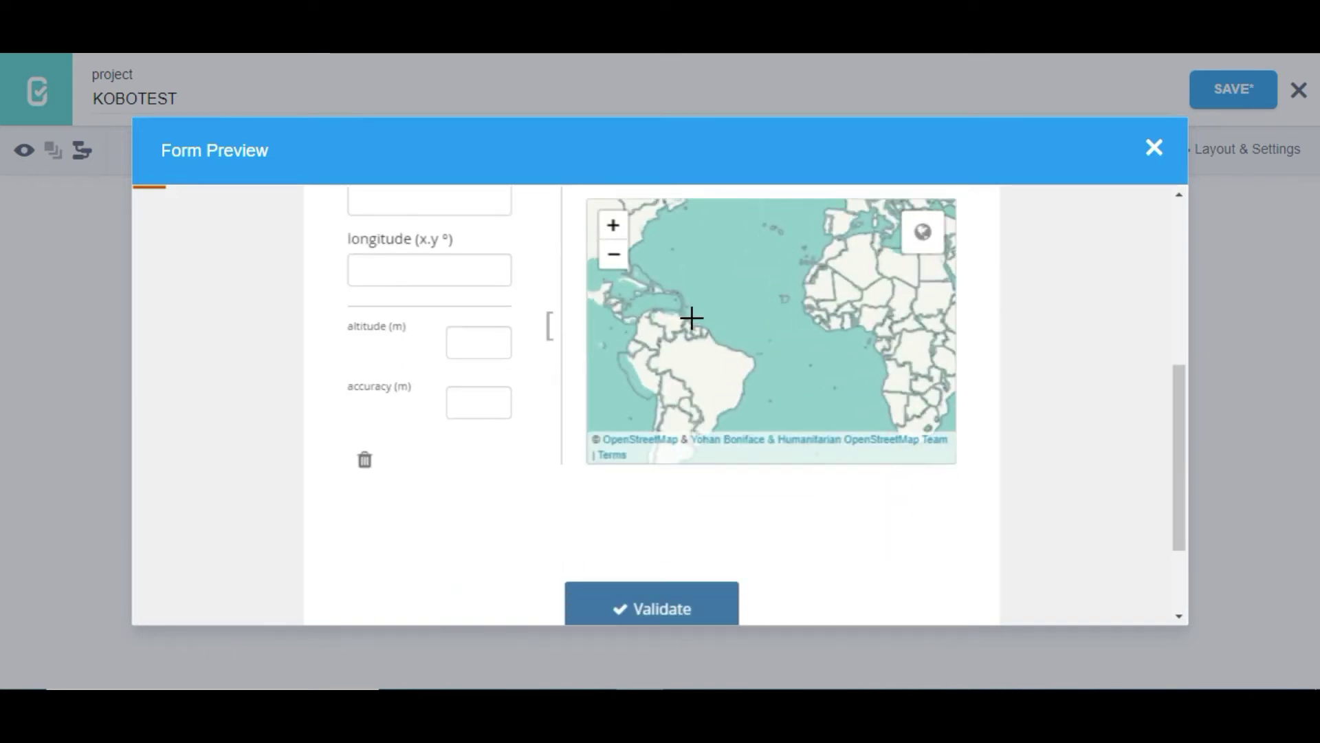
scroll(881, 315, up, 2)
drag(805, 348, 622, 345)
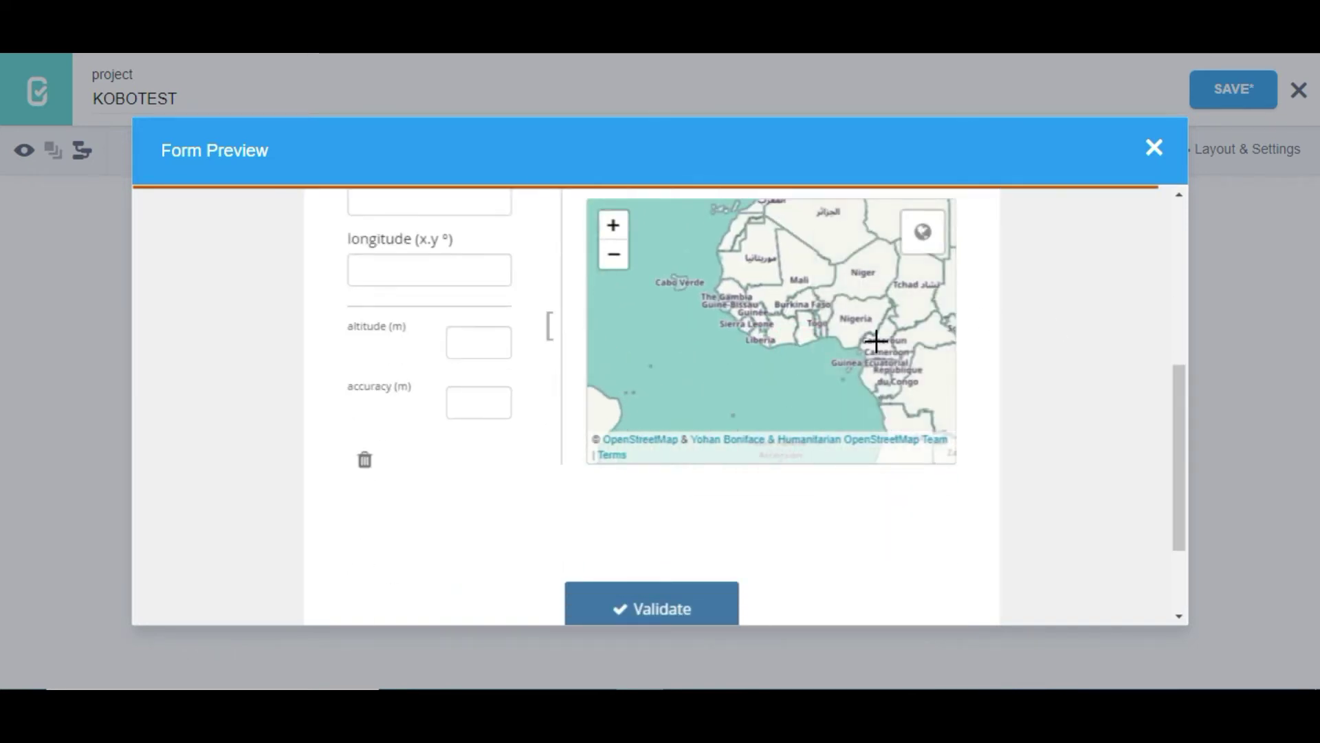
drag(875, 339, 785, 337)
scroll(784, 338, up, 2)
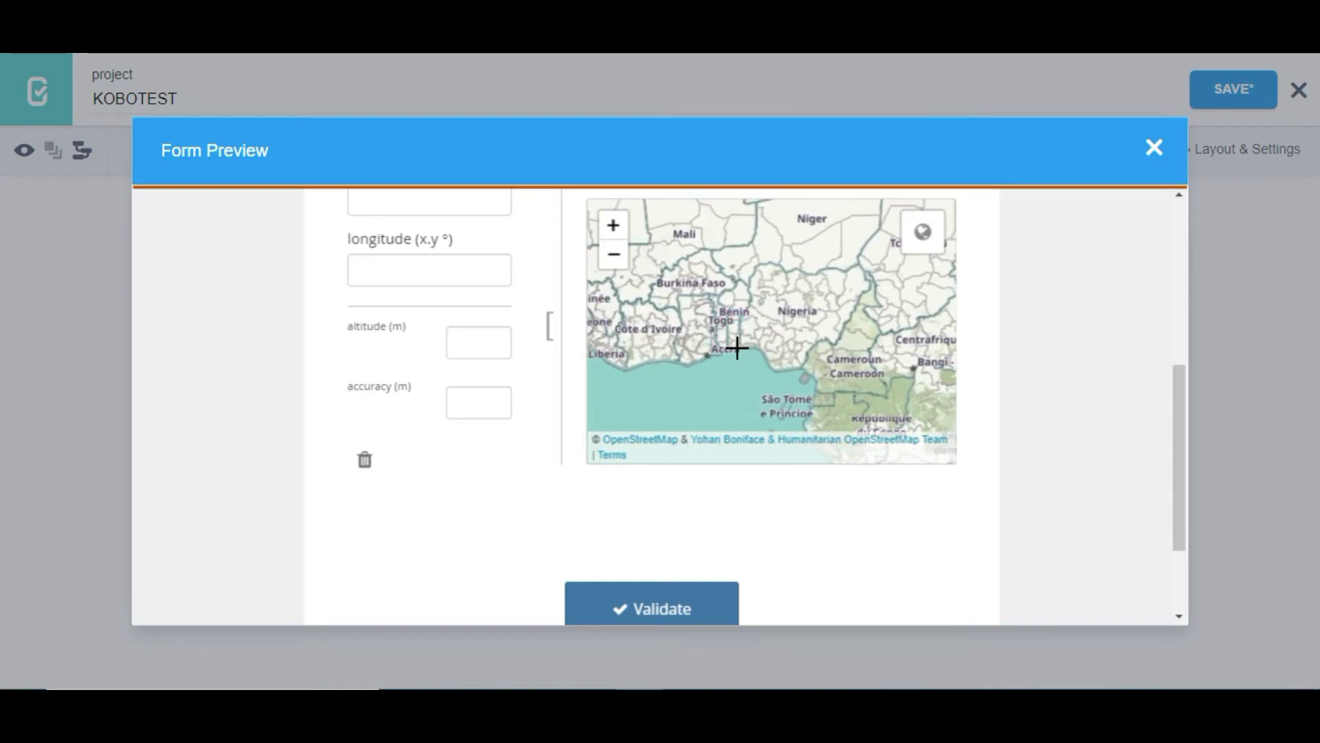
click(740, 344)
scroll(427, 285, up, 2)
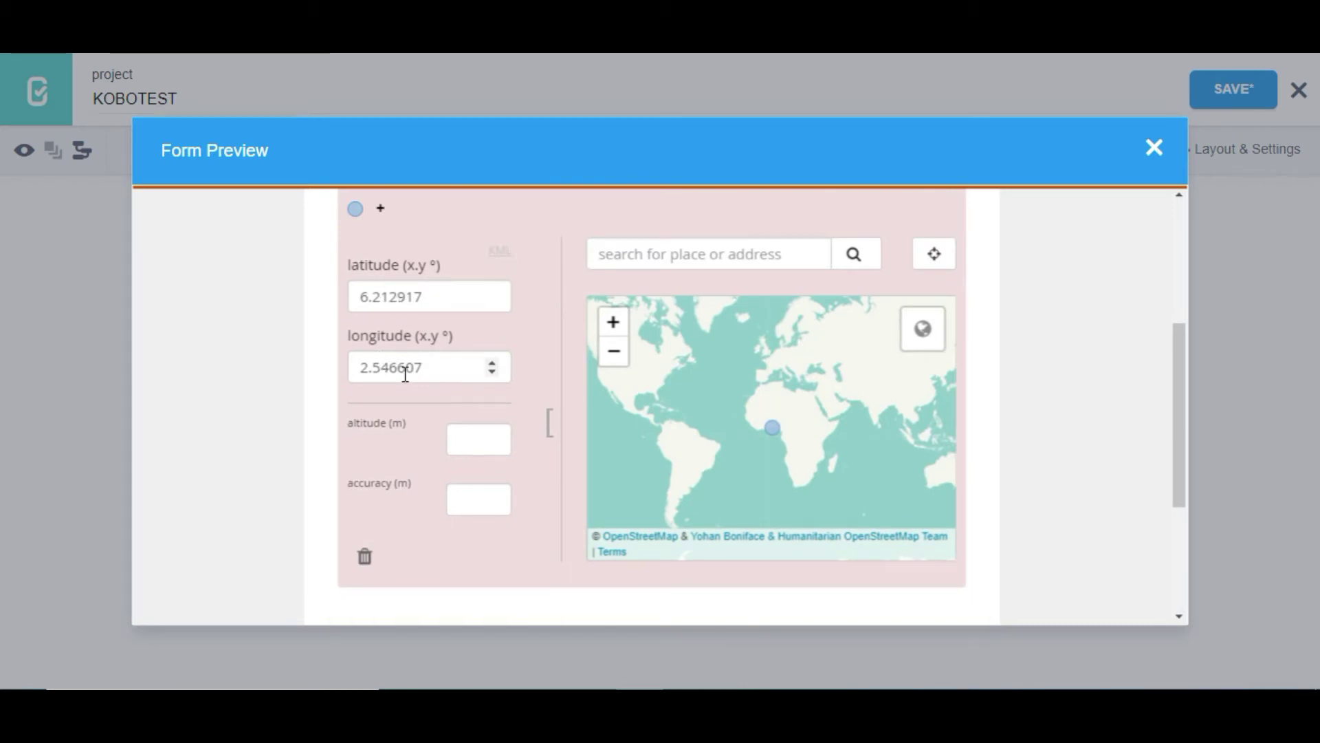
Extend the line with vertices in Chad, near Centrafrique, near Cameroon and on the Nigerian coast.
click(794, 407)
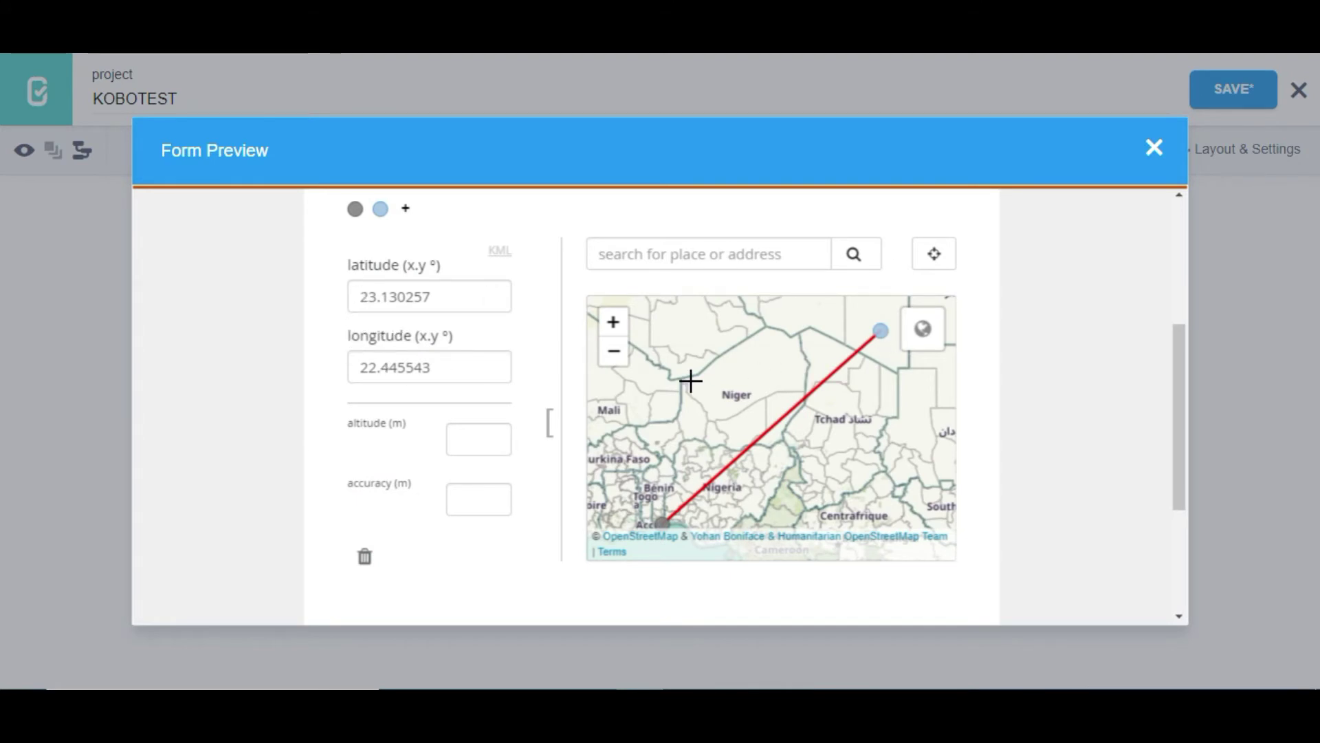
scroll(877, 422, down, 1)
click(879, 438)
scroll(878, 438, up, 1)
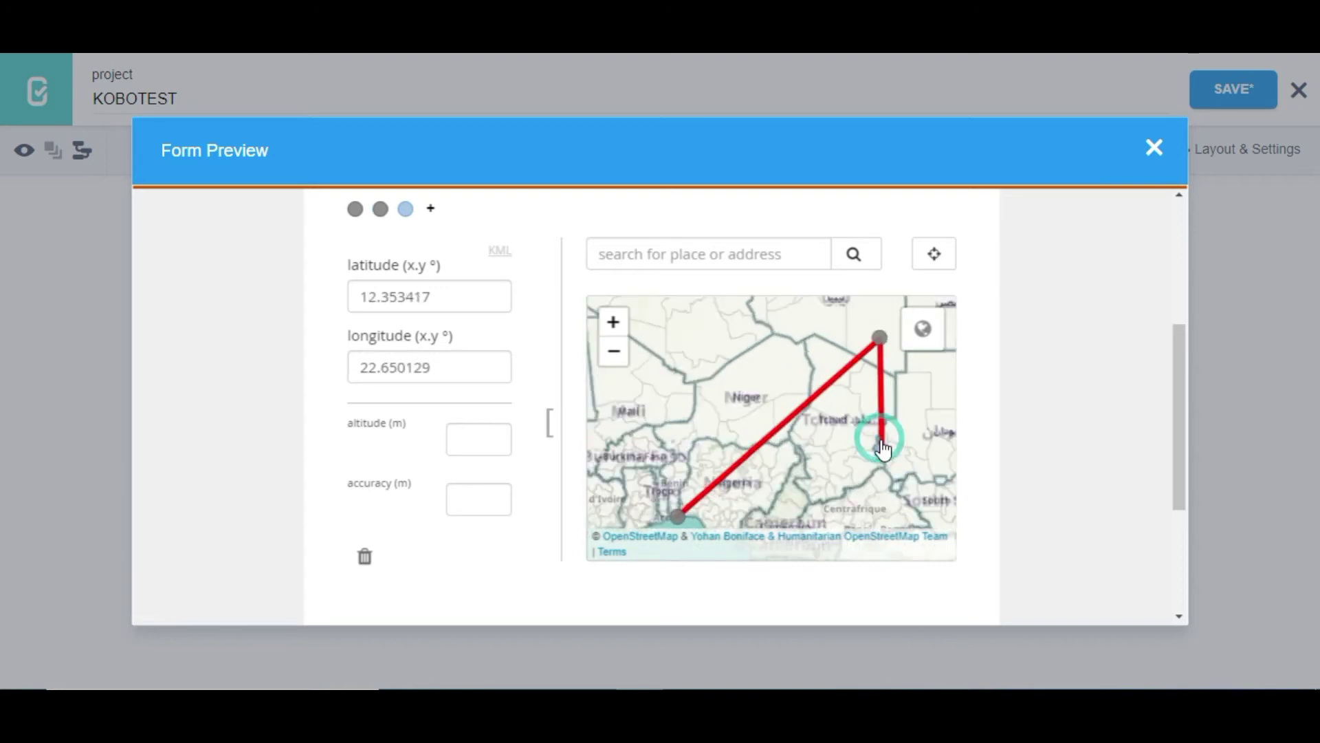
click(841, 502)
scroll(844, 510, down, 1)
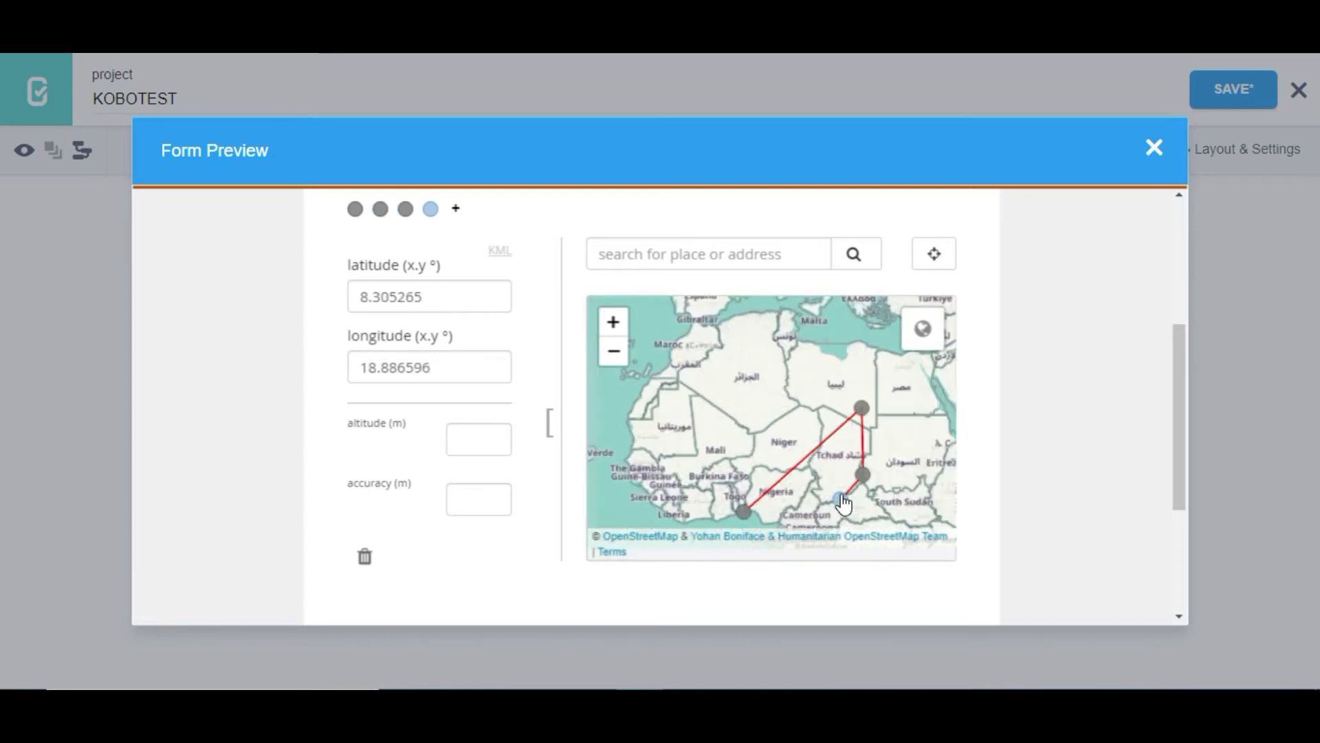
click(749, 524)
scroll(748, 513, up, 1)
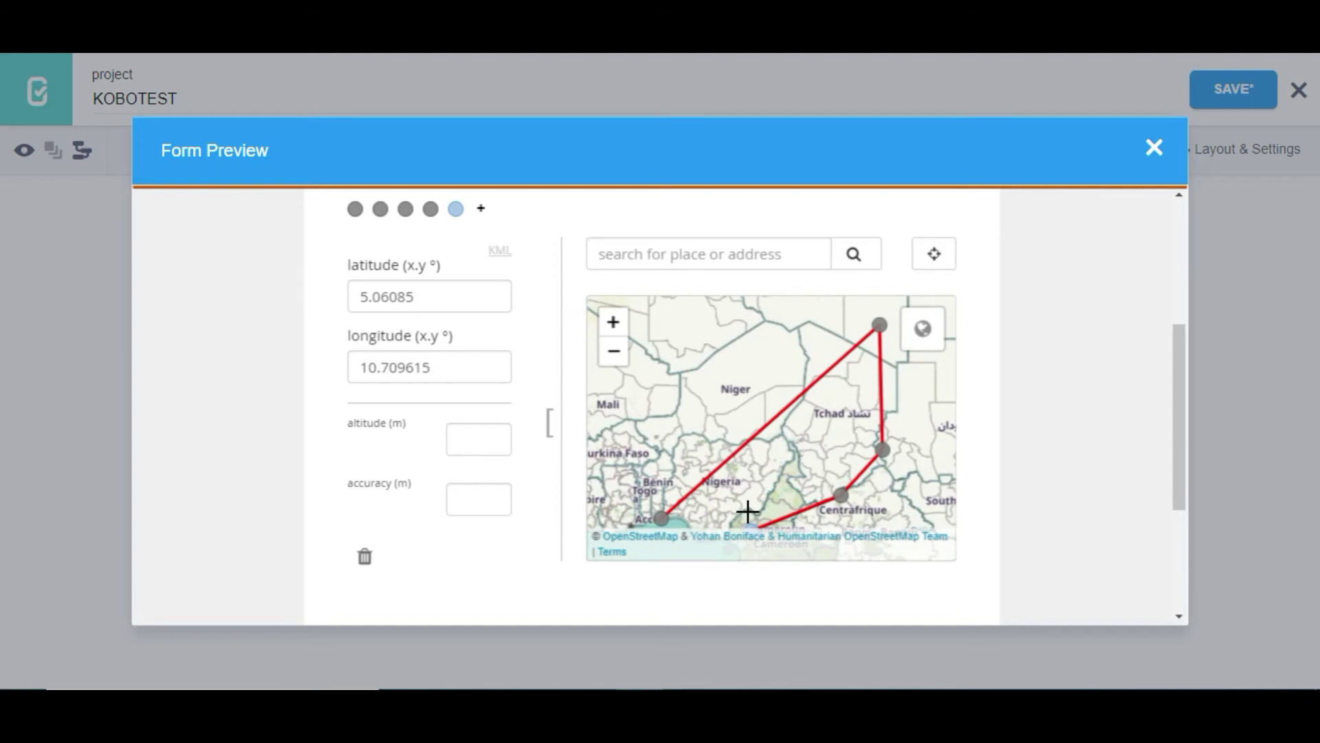
scroll(703, 496, down, 1)
click(700, 503)
scroll(700, 504, up, 1)
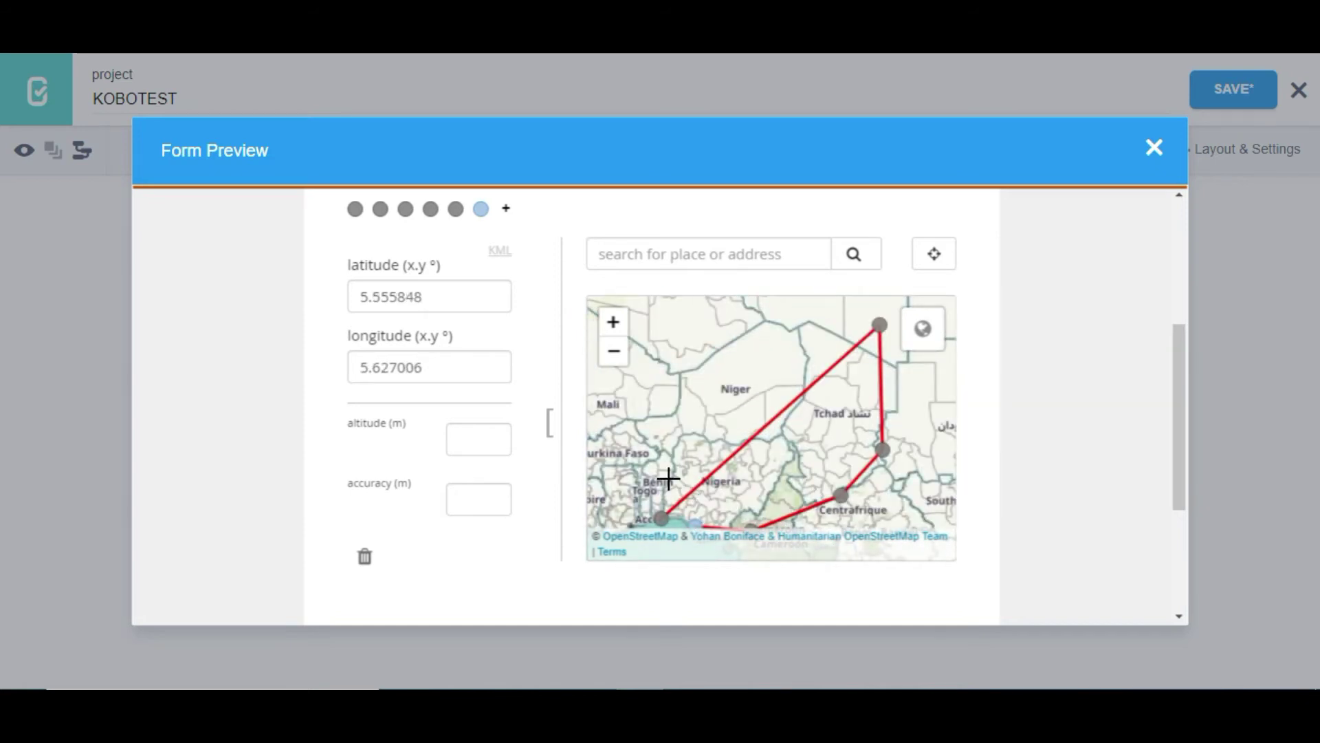
Continue the line through Burkina Faso, central and northern Niger, ending in northern Chad.
click(644, 466)
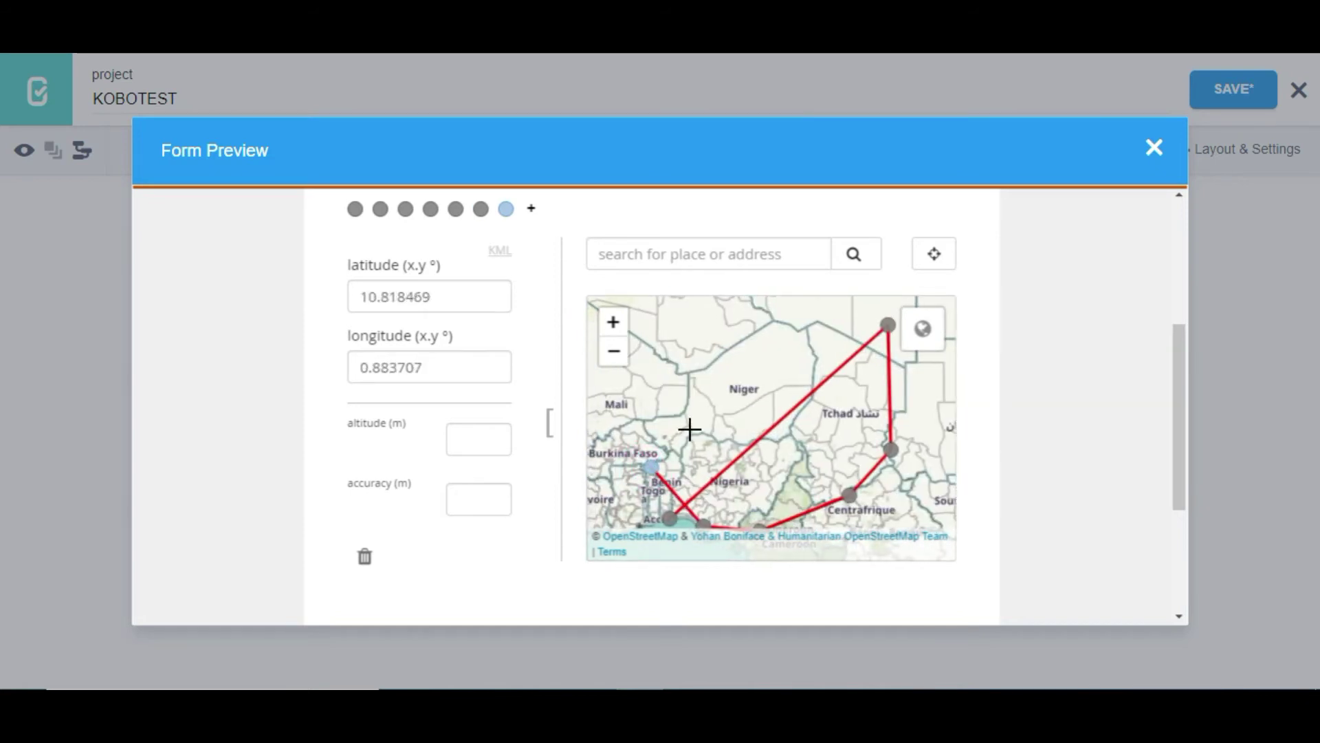
click(711, 393)
click(741, 353)
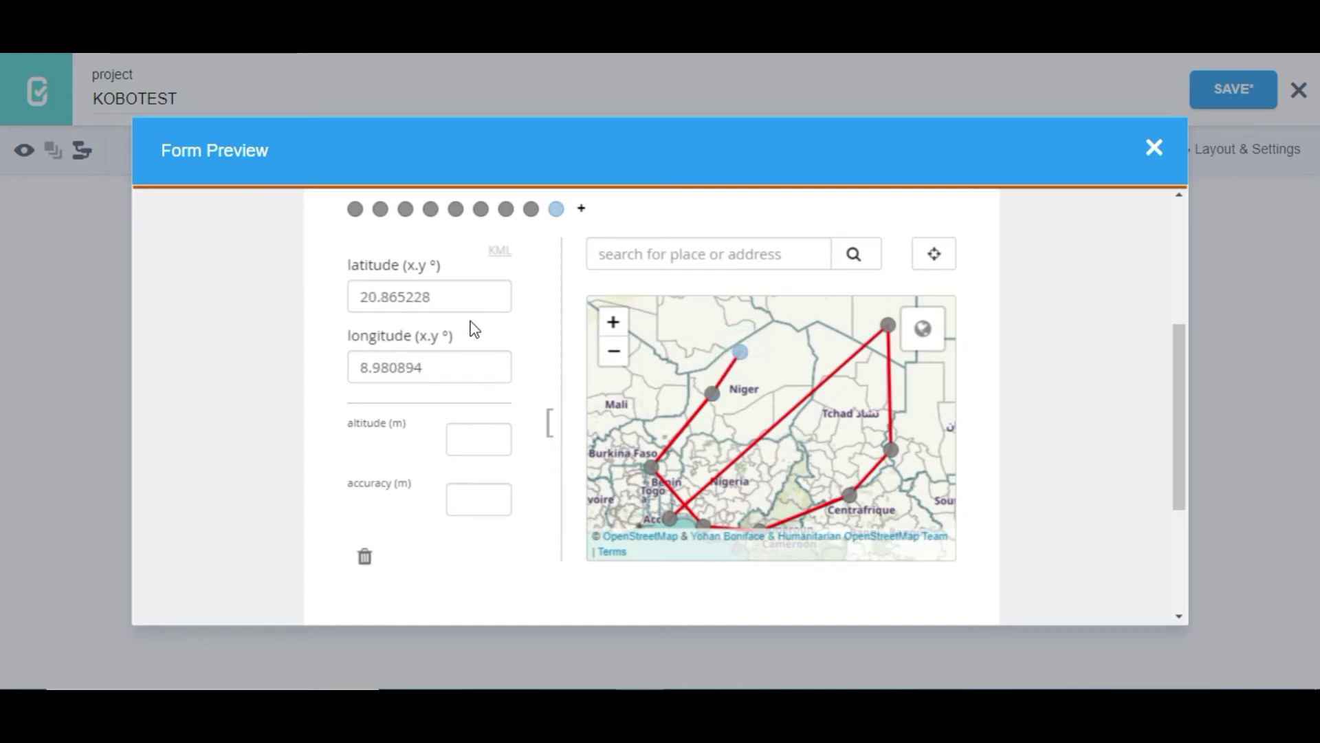
click(798, 320)
click(853, 327)
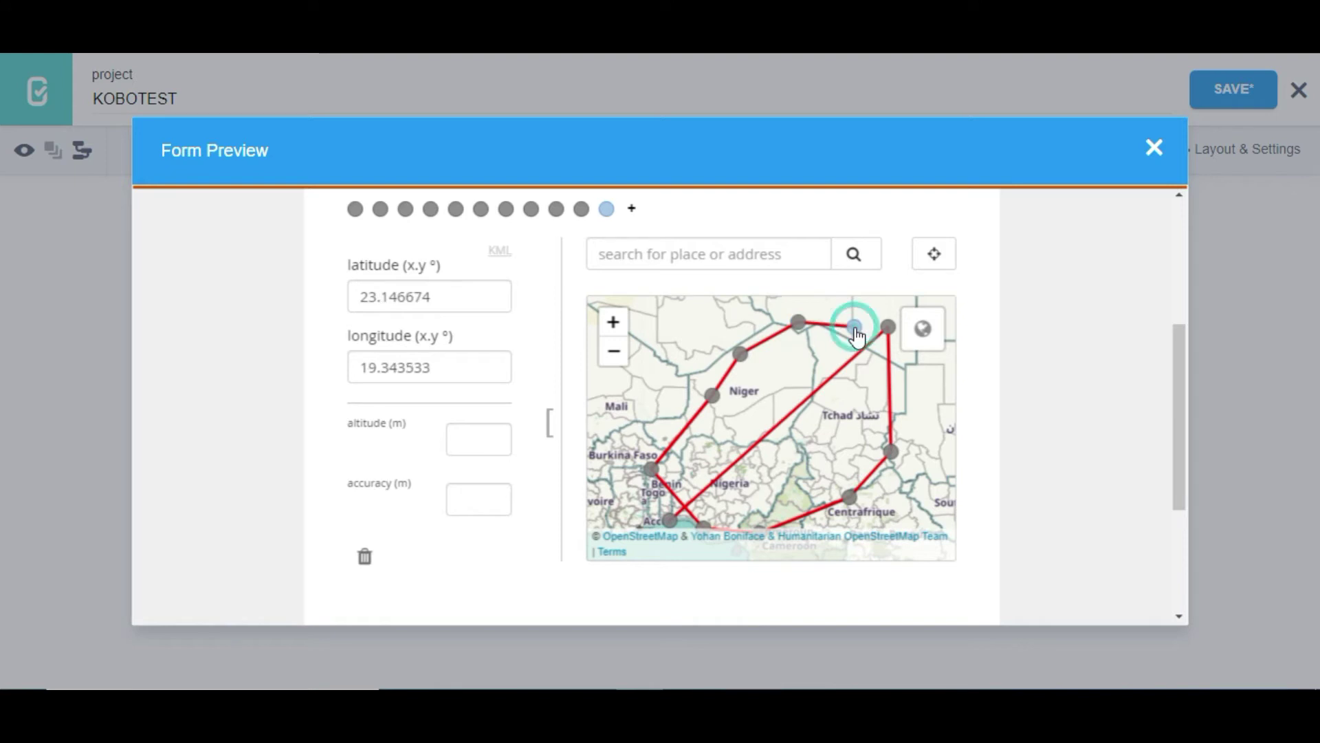
click(874, 324)
scroll(608, 300, up, 4)
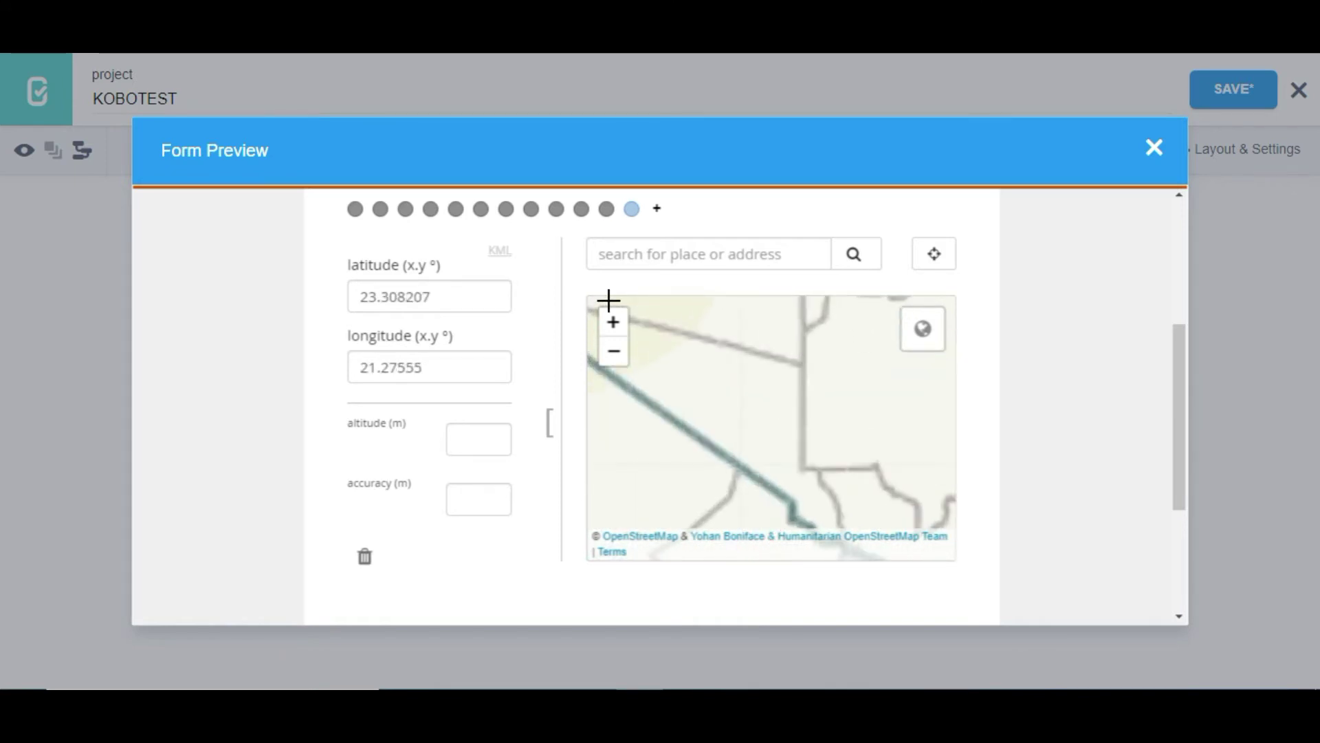
scroll(608, 301, down, 4)
scroll(1162, 317, up, 2)
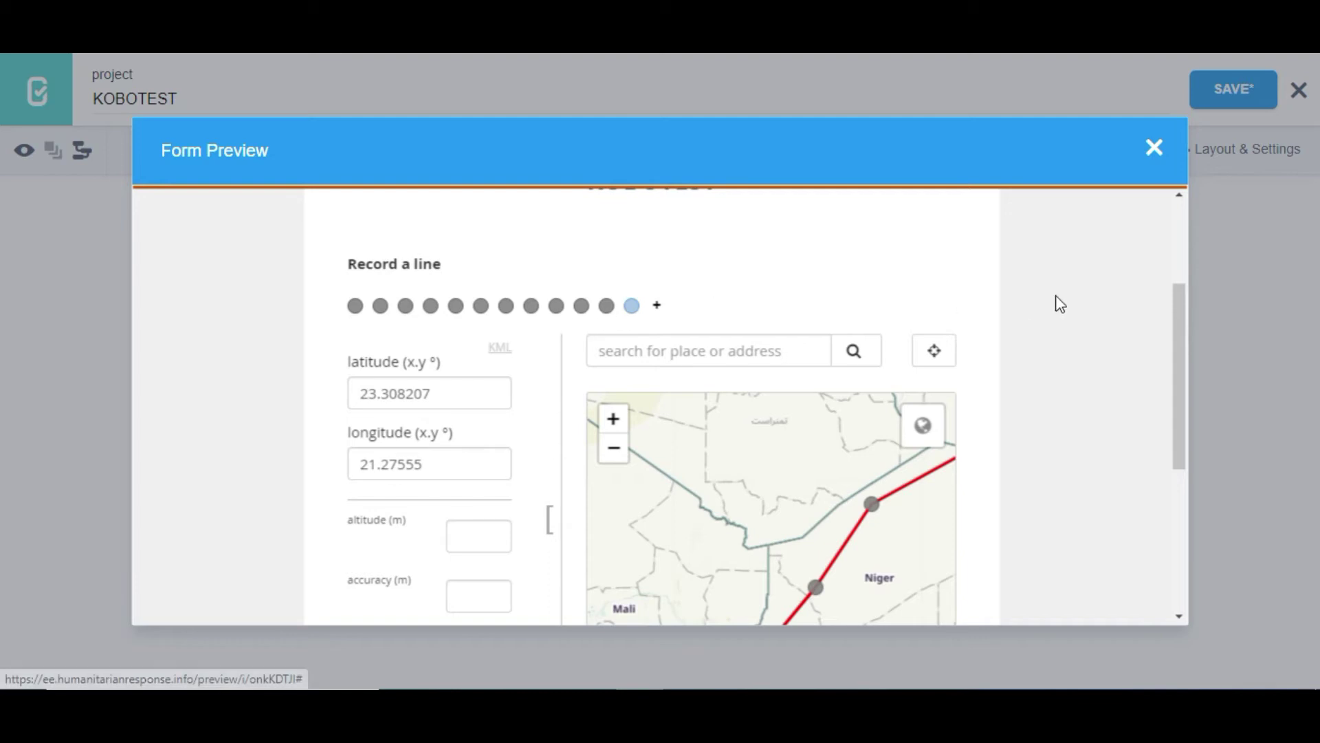
scroll(1059, 303, down, 5)
Validate the form, acknowledge 'Form is valid!', and close the preview.
click(638, 526)
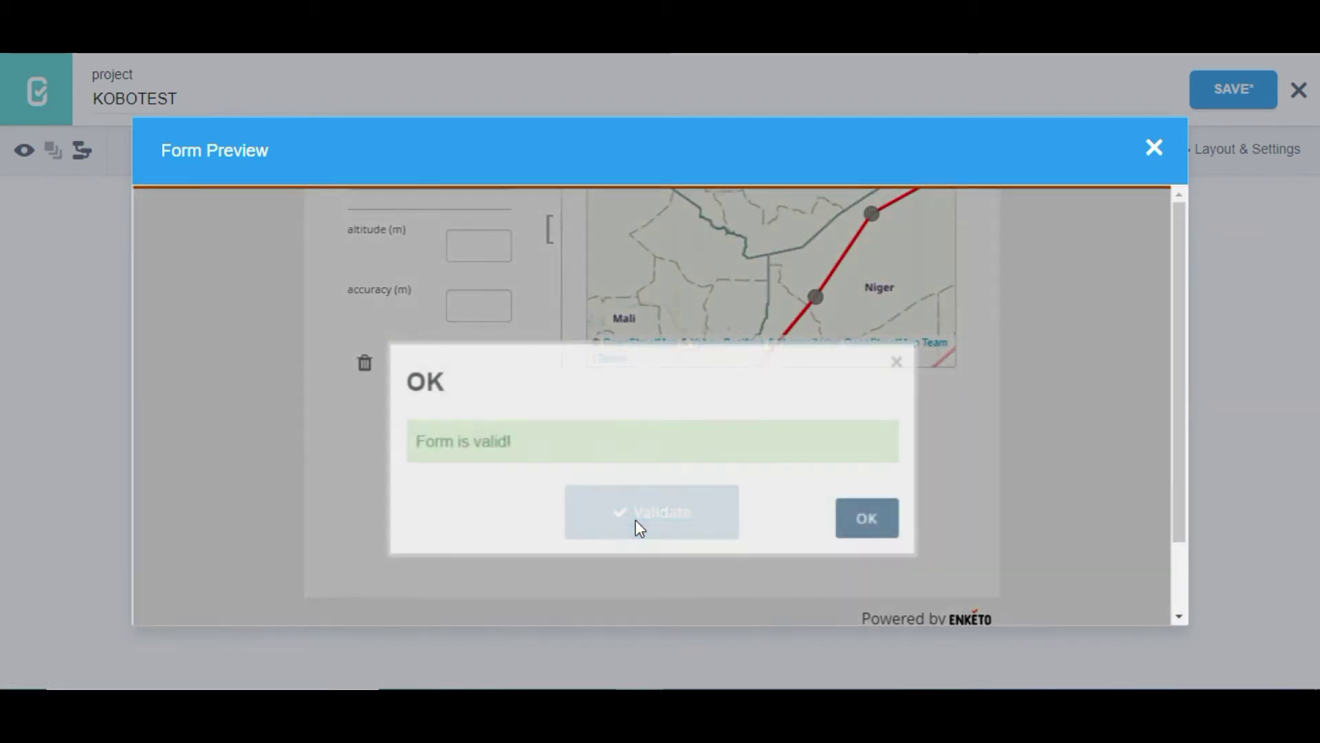
click(869, 527)
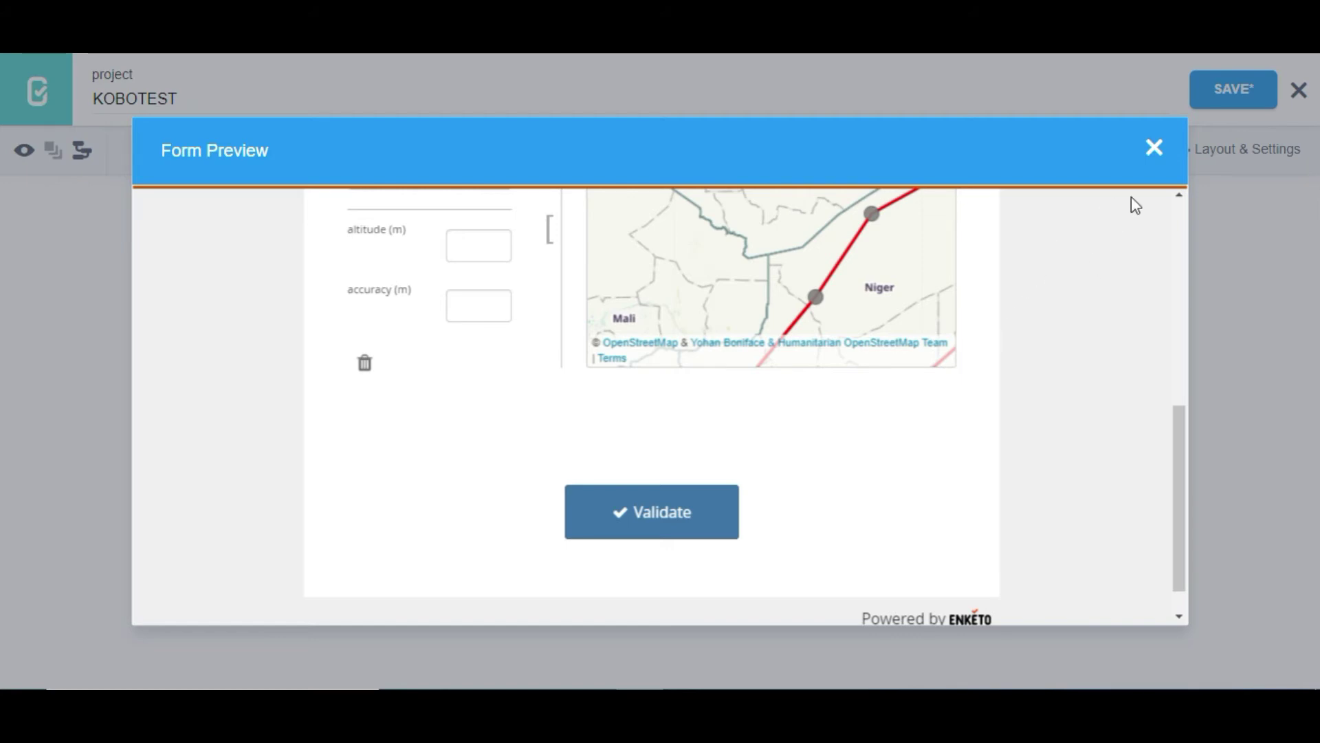
click(1155, 147)
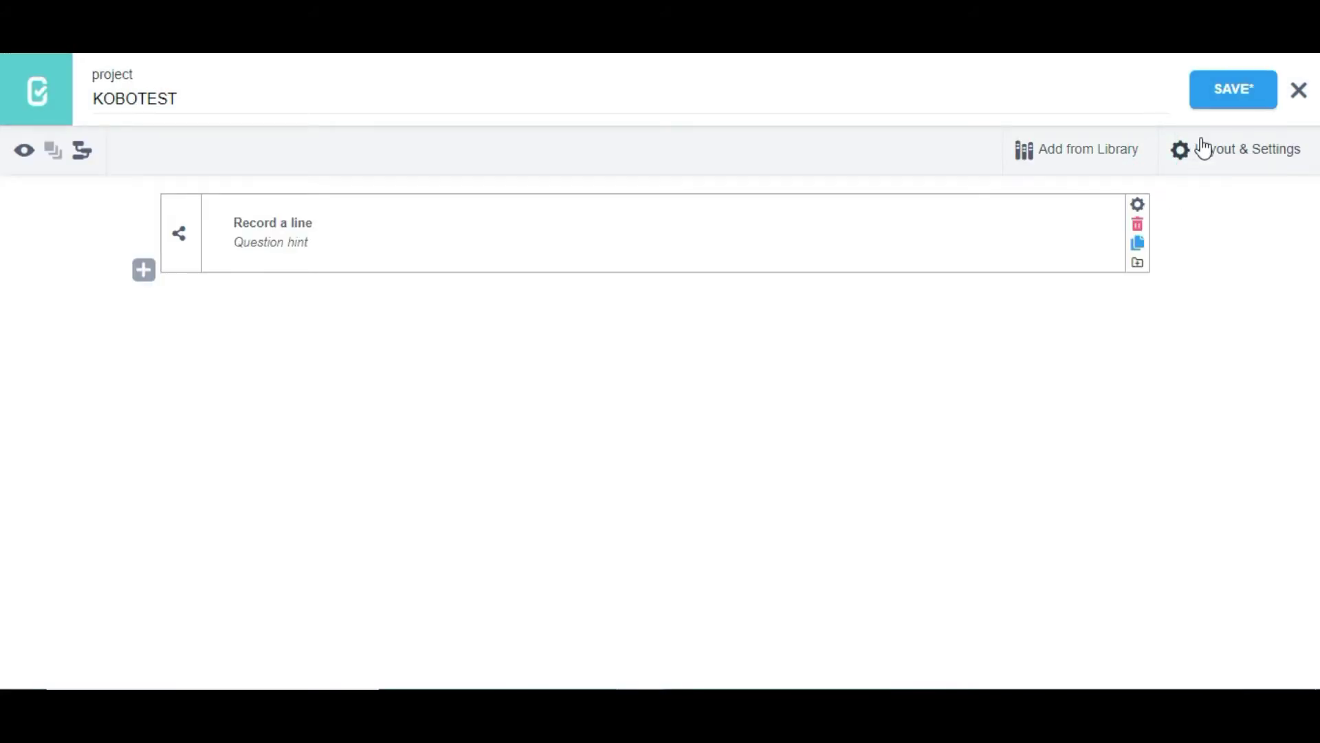
Save the form, then open KOBOTEST from the project list and redeploy it, confirming the overwrite.
click(1218, 103)
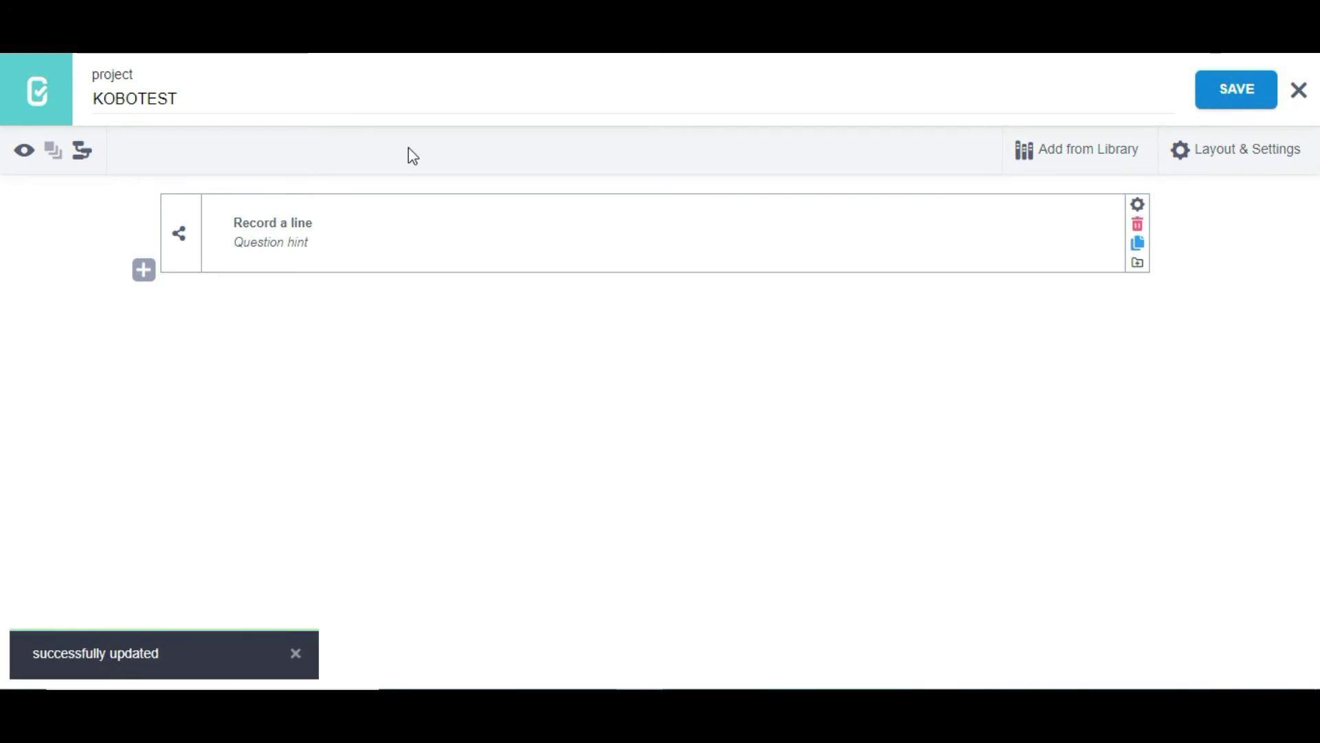
click(35, 109)
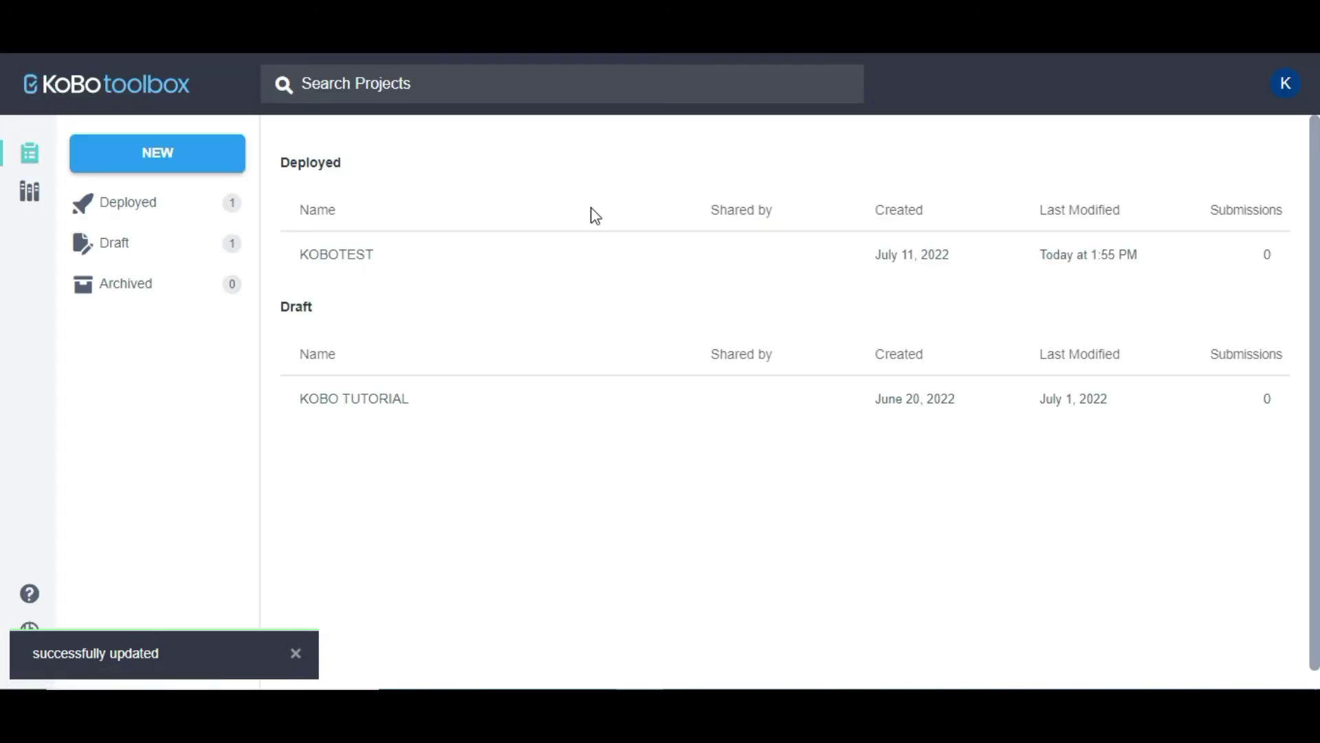
click(598, 270)
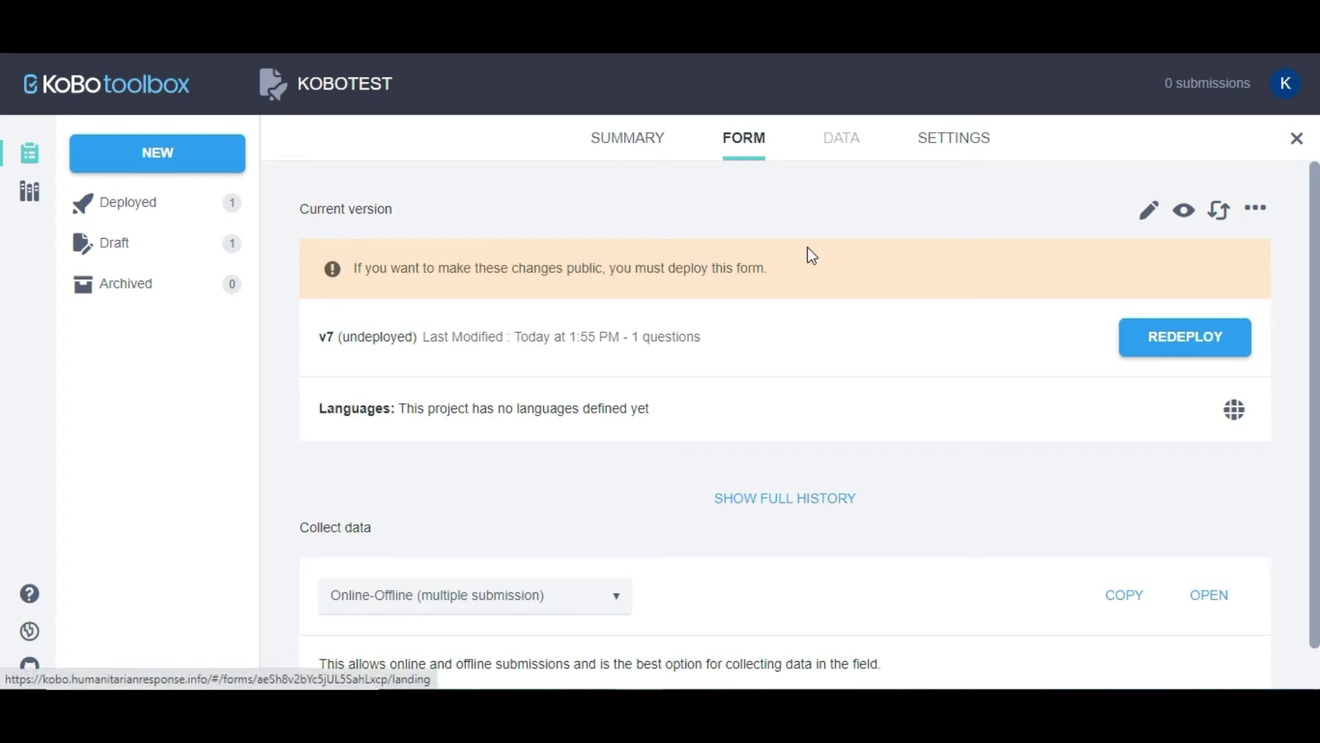
click(1161, 341)
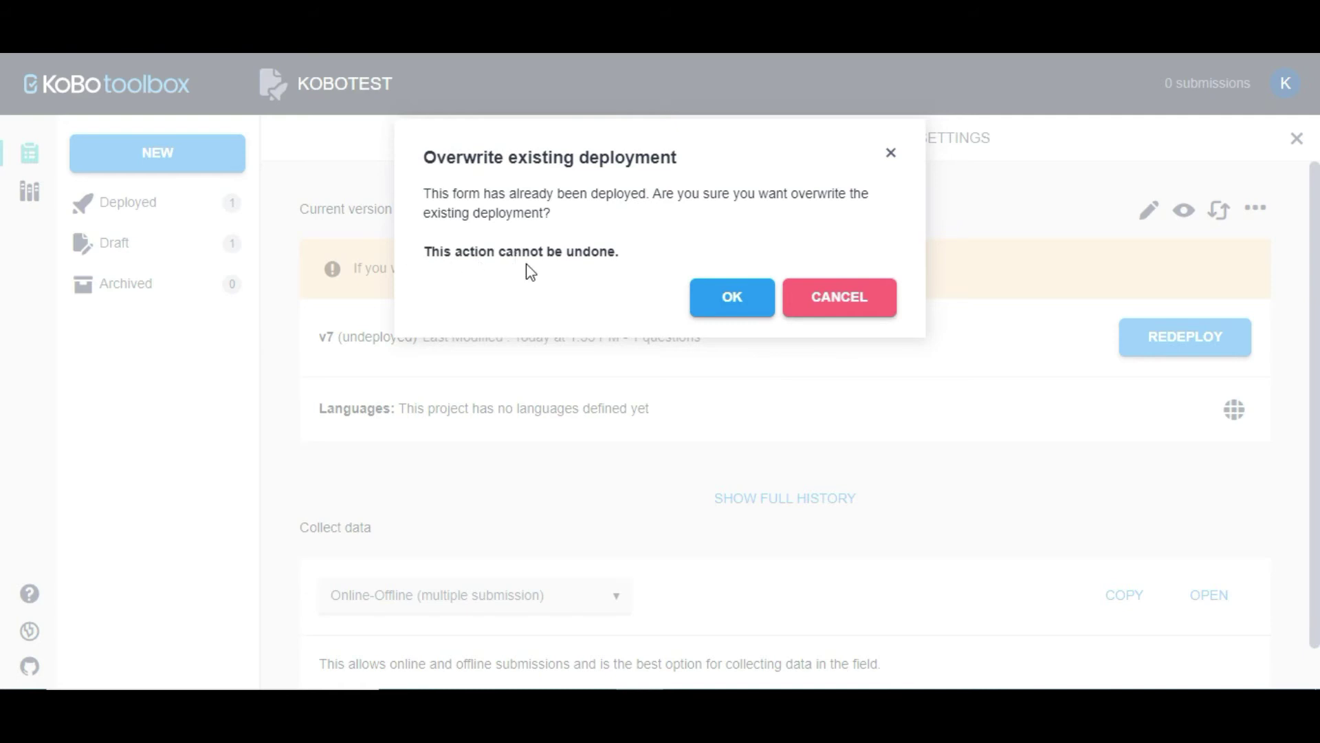
click(751, 316)
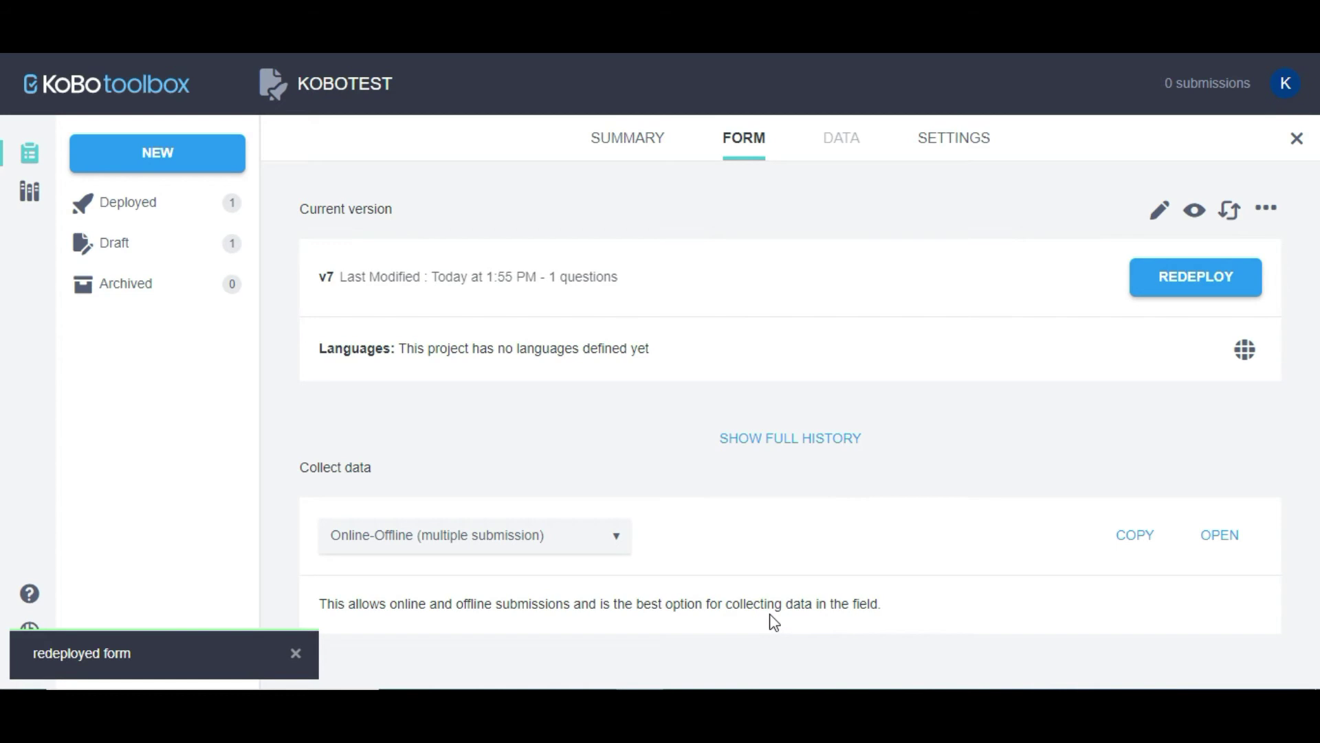
key(alt+Tab)
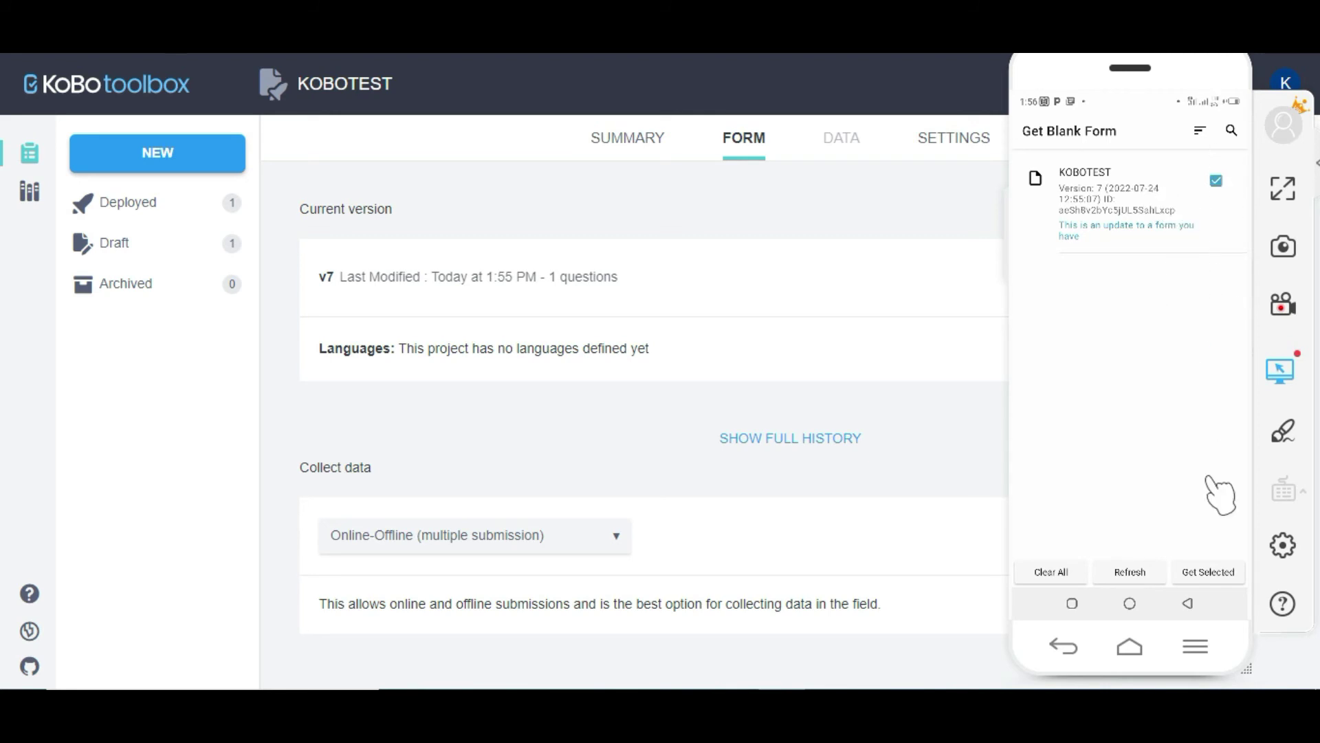
Download the ticked KOBOTEST version 7 update and acknowledge 'All downloads succeeded!'.
click(1209, 574)
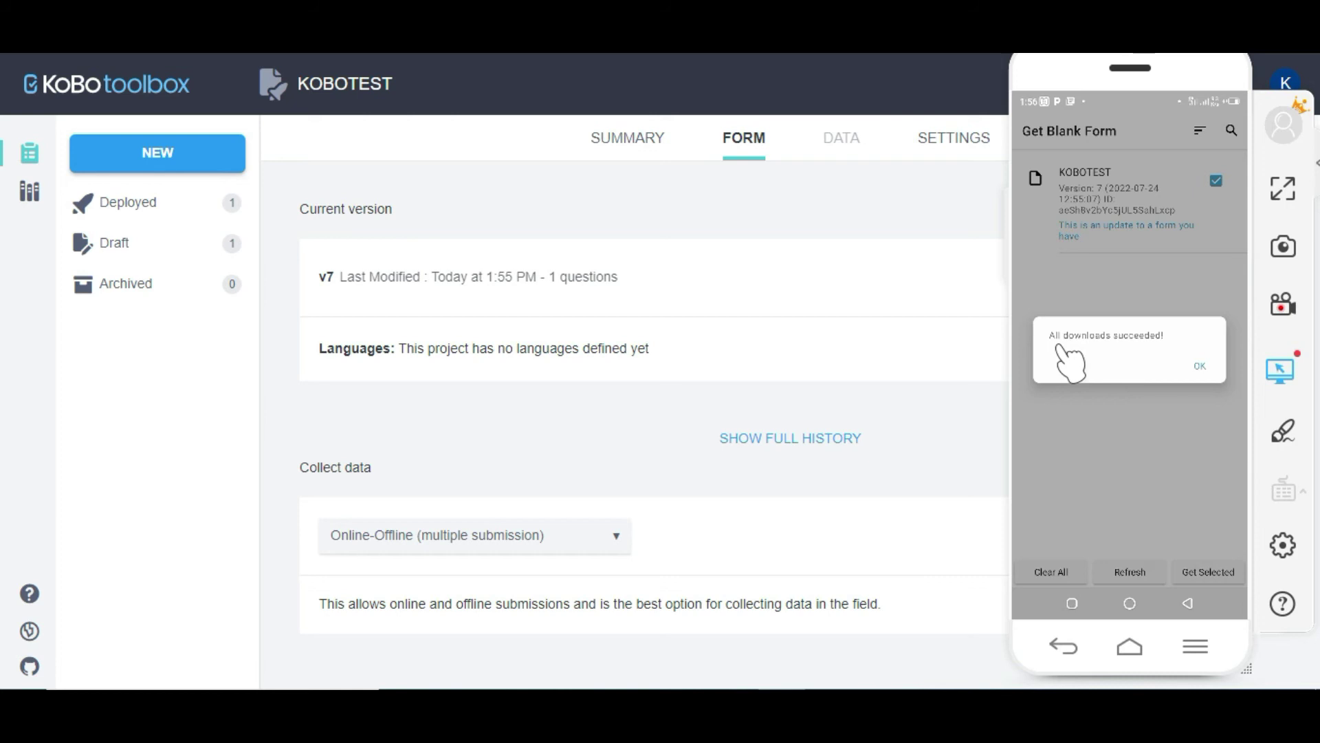
click(1200, 368)
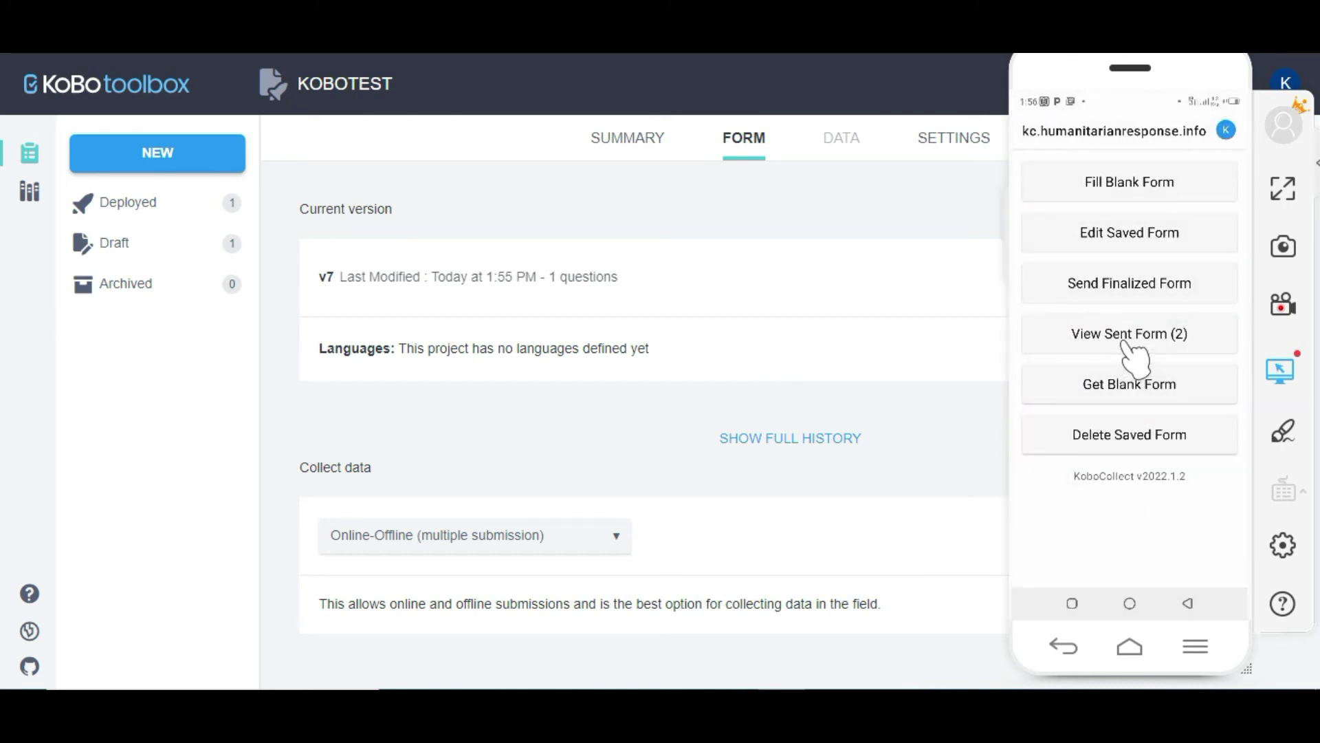
Open KOBOTEST from Fill Blank Form and start the 'Record a line' GeoTrace map.
click(1152, 182)
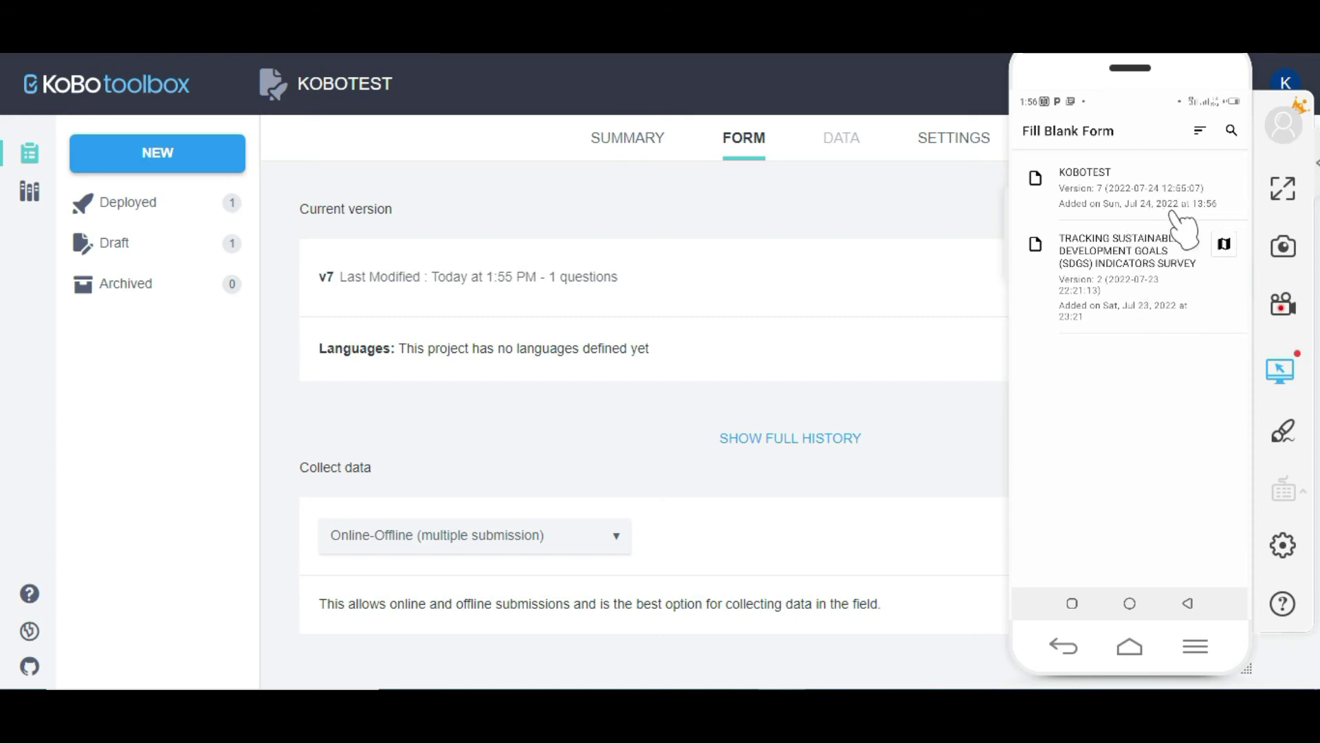
click(1205, 201)
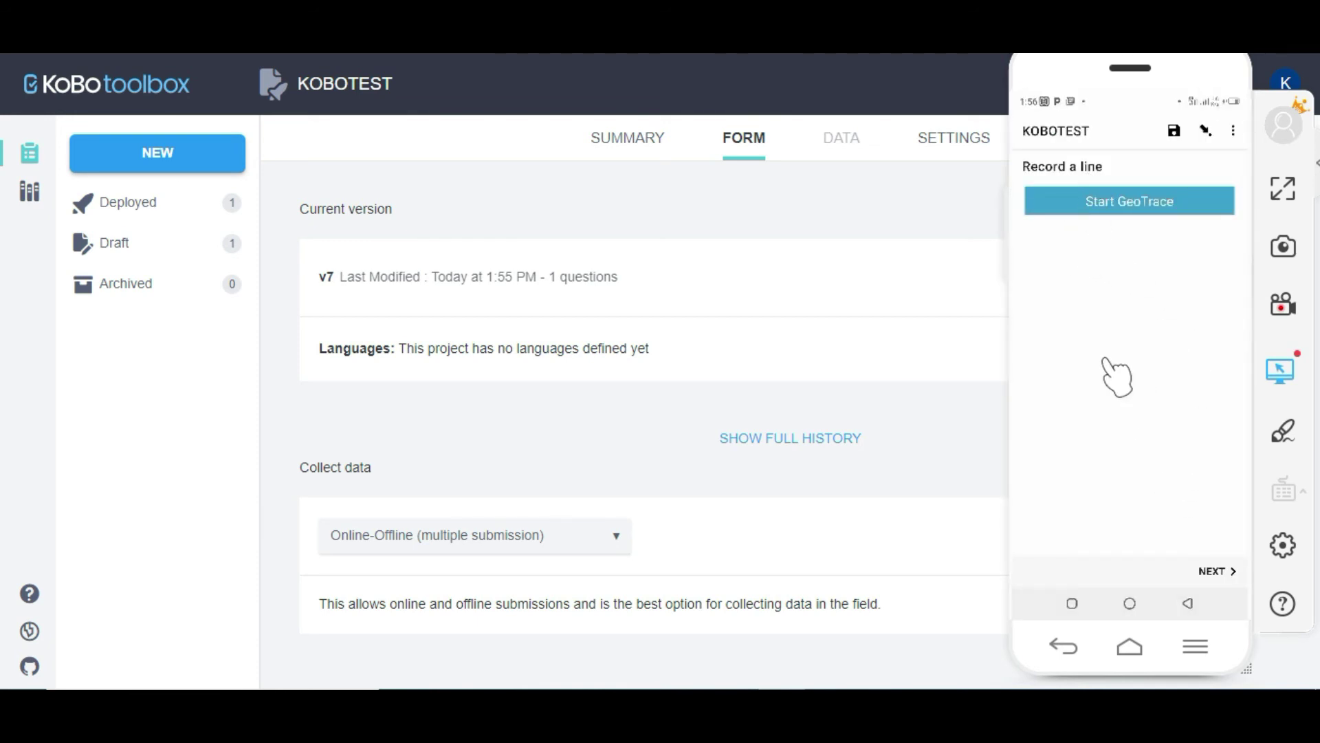
click(1129, 202)
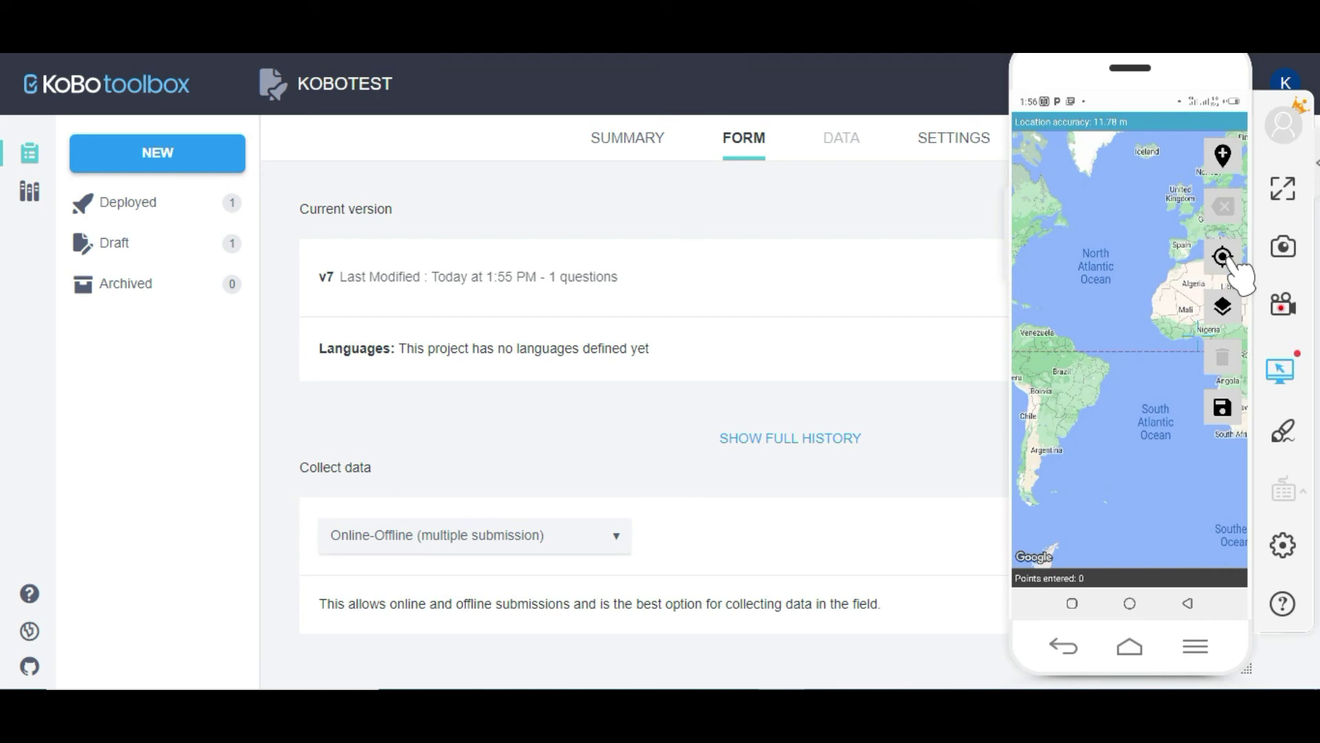
Centre the map on the current location, zoom in, and tap the first two trace points.
click(1232, 258)
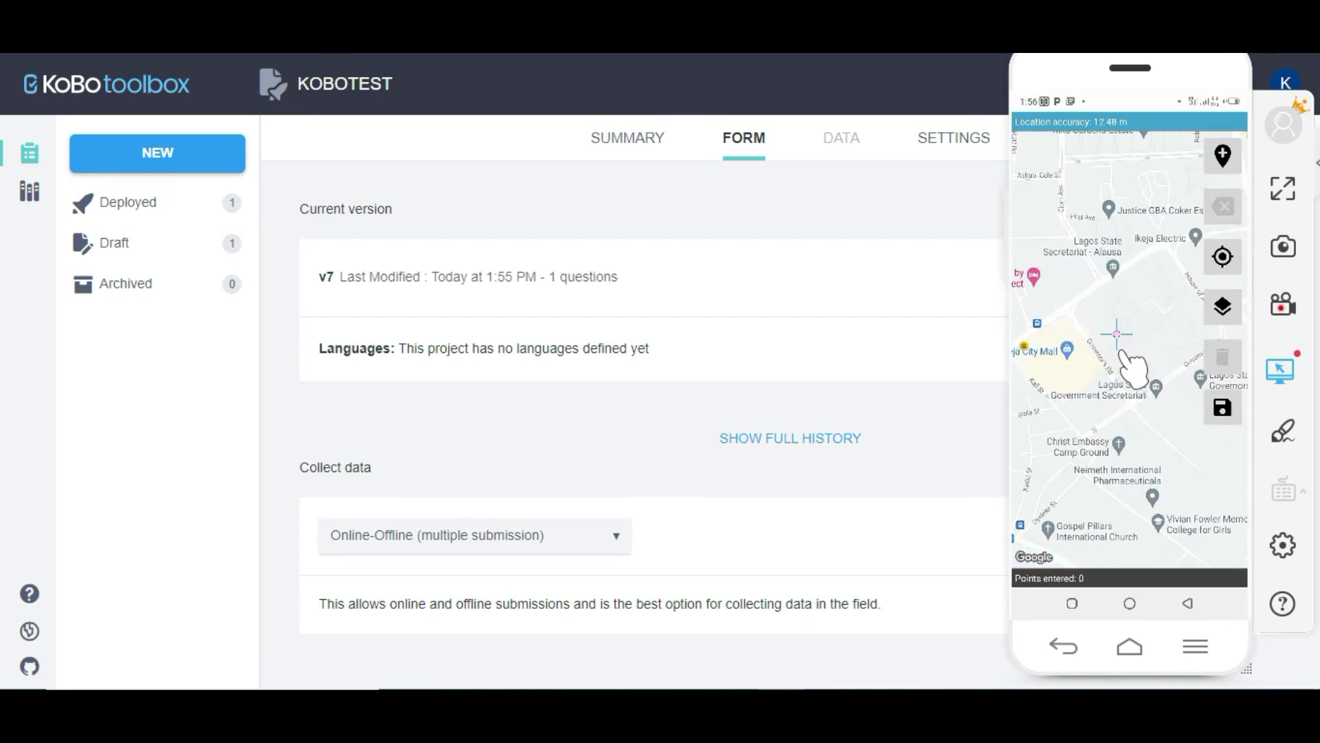
drag(1127, 355, 1118, 352)
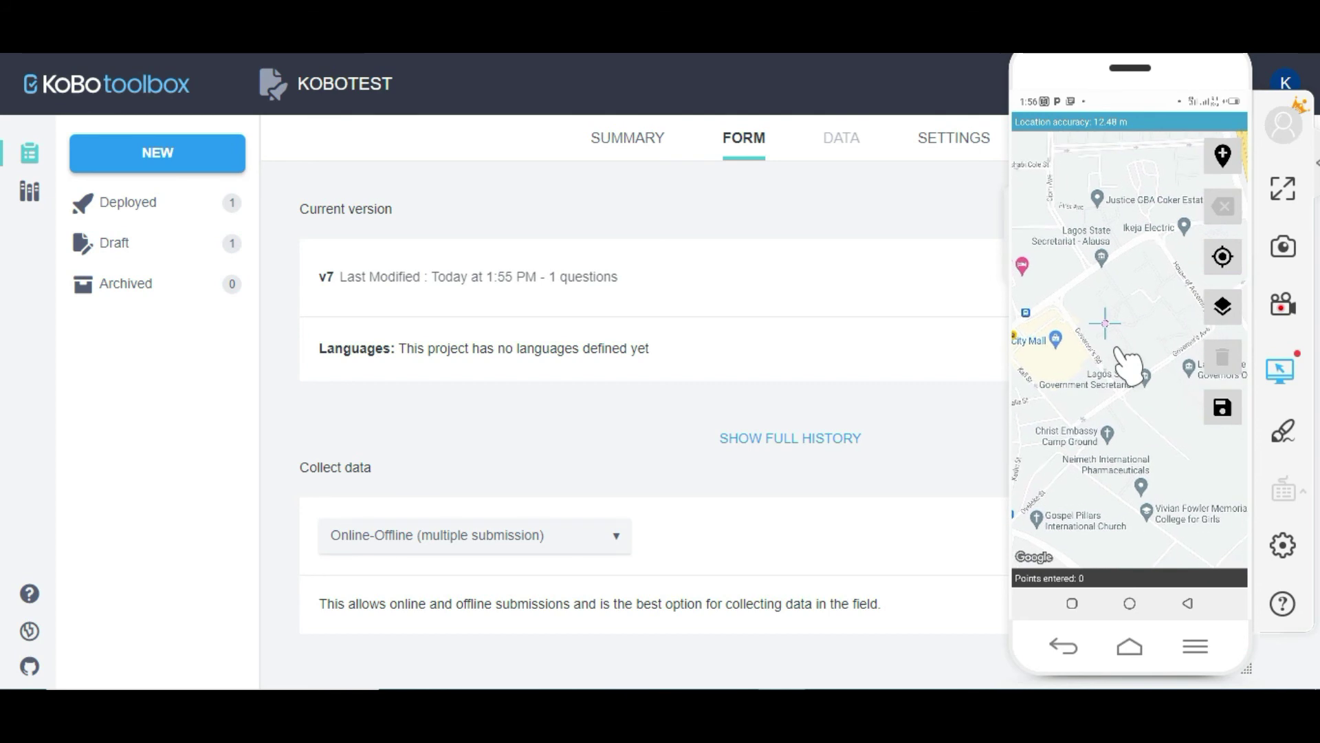
double_click(1126, 359)
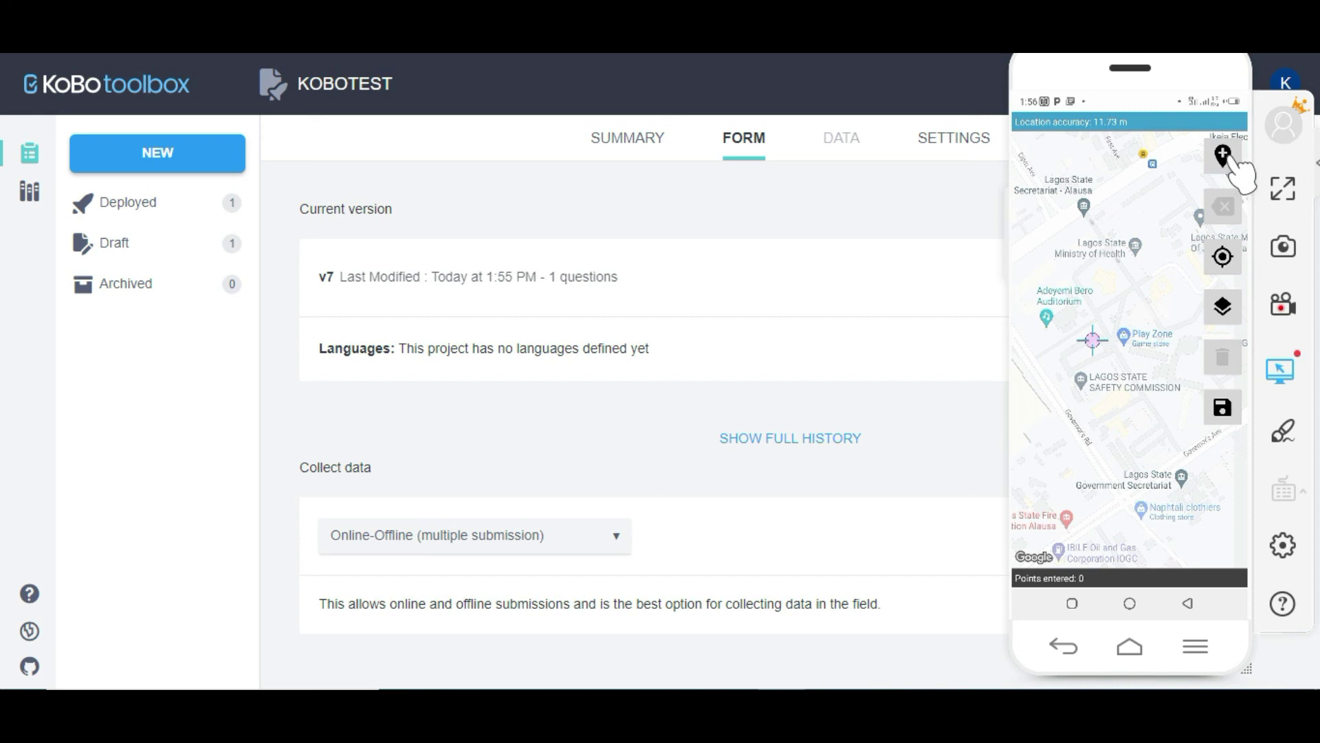
click(1231, 158)
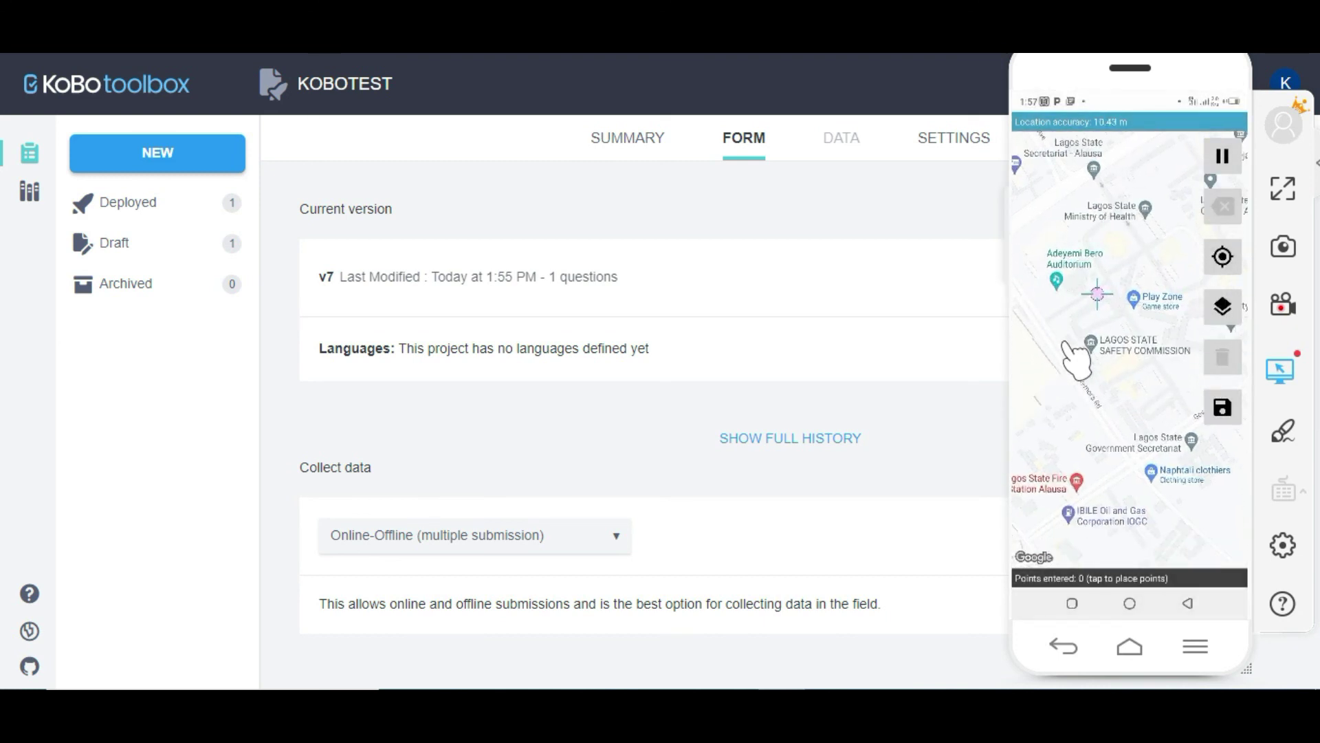
click(1040, 332)
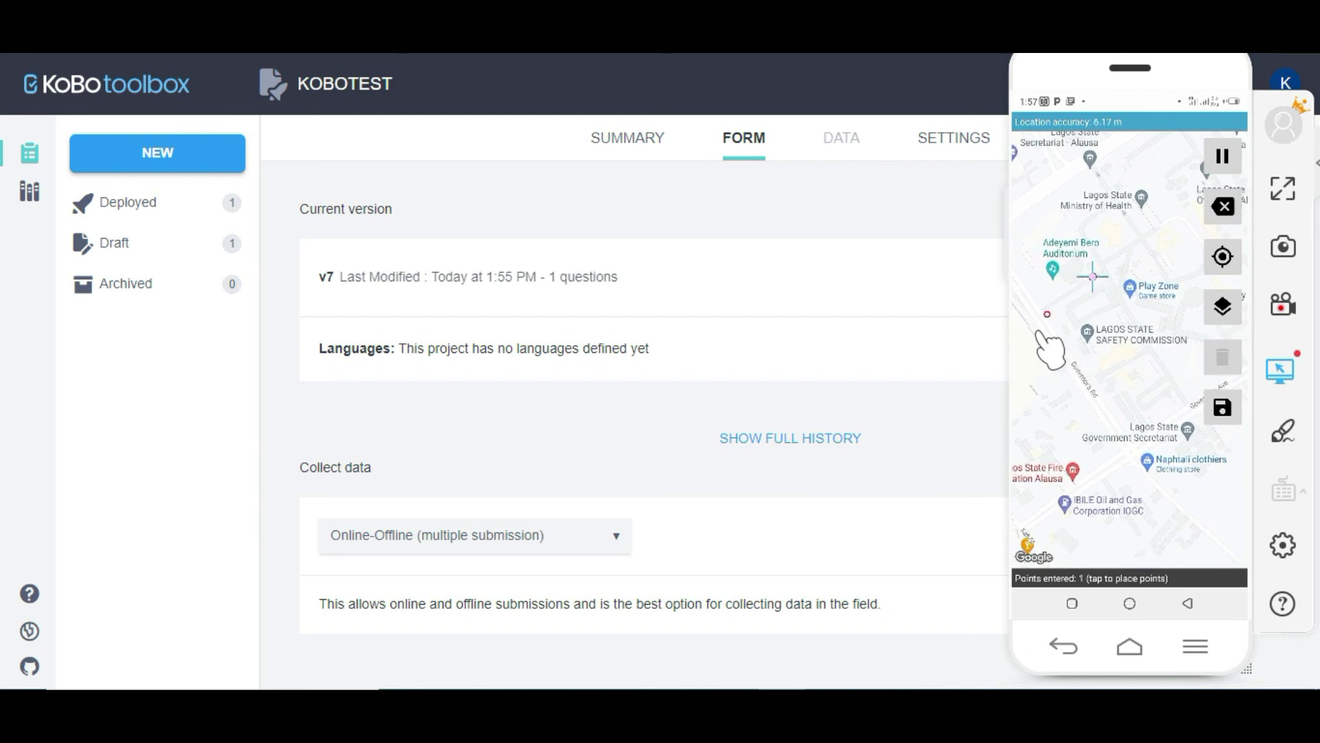
click(1040, 332)
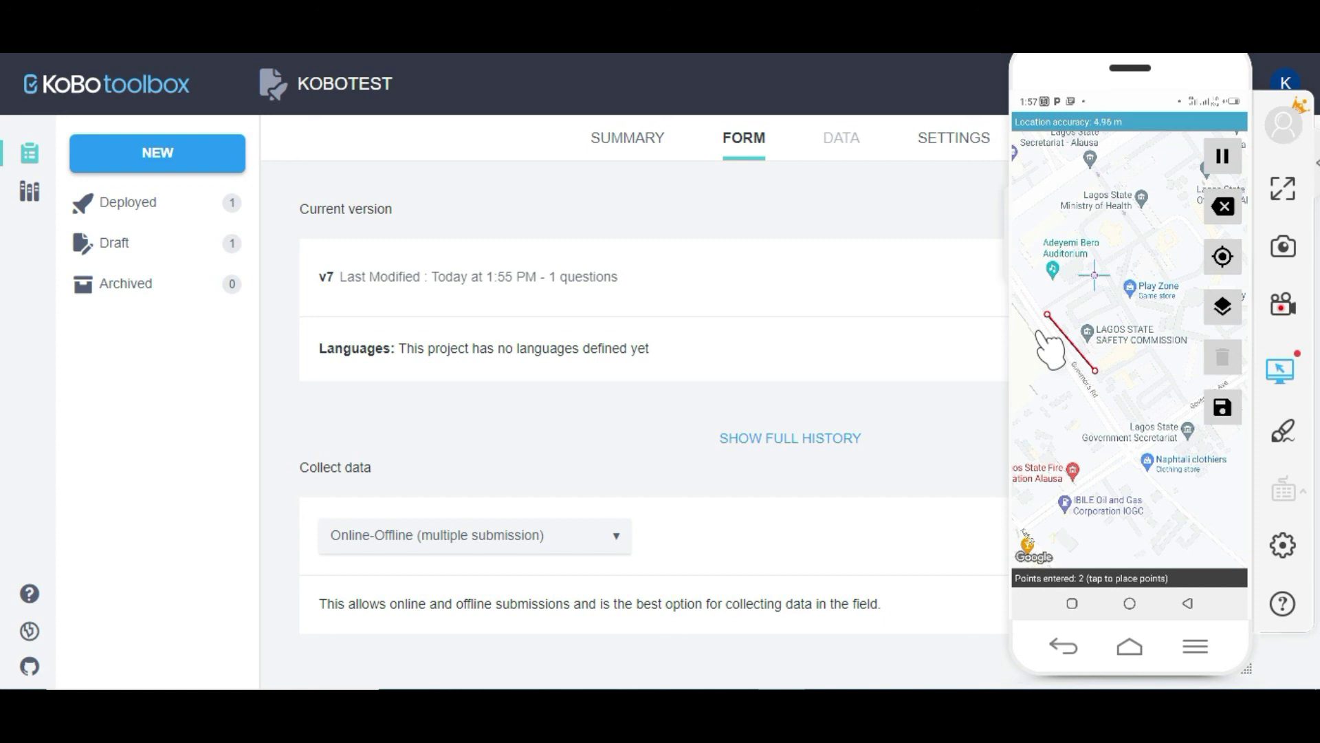